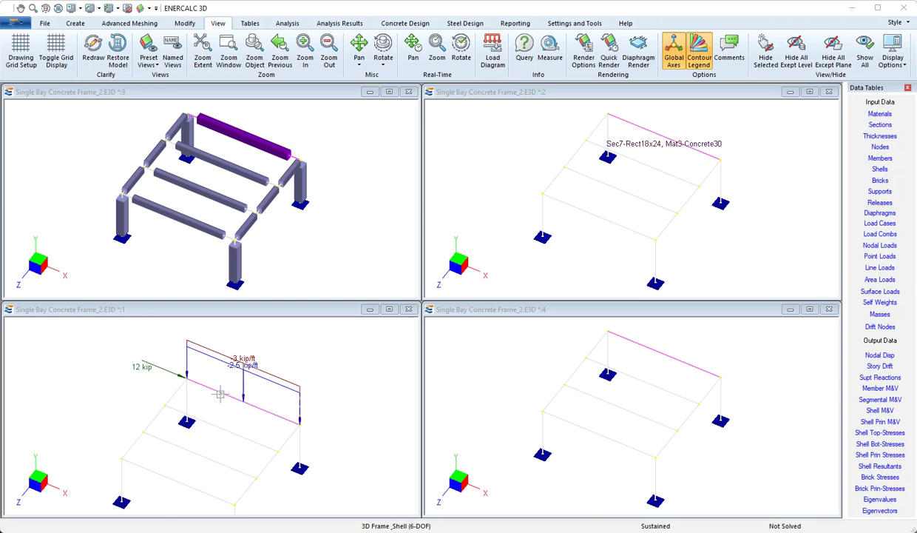
- Maximize viewport 4, then review the ACI-2014 load combinations and accept them
{"action": "left_click", "coordinate": [810, 310]}
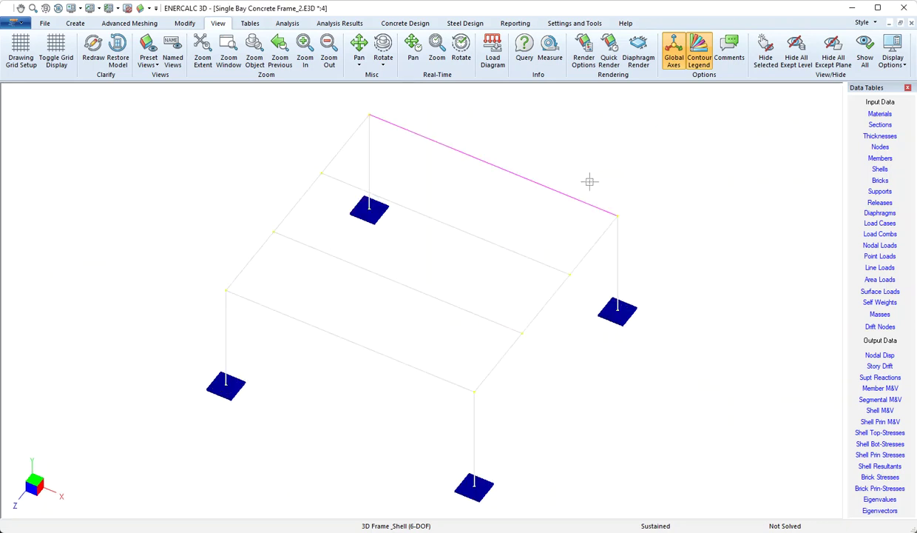
{"action": "left_click", "coordinate": [82, 24]}
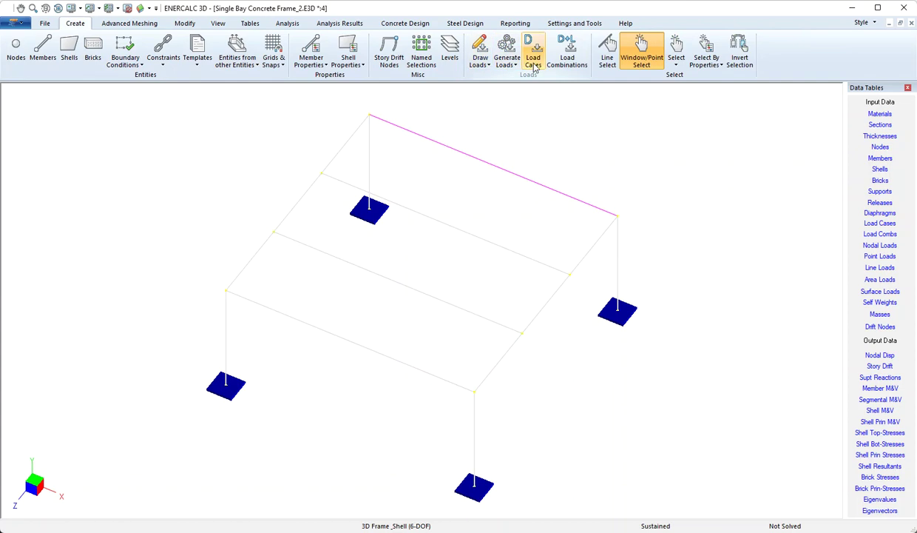
{"action": "left_click", "coordinate": [562, 64]}
{"action": "left_click_drag", "start_coordinate": [500, 177], "coordinate": [429, 118]}
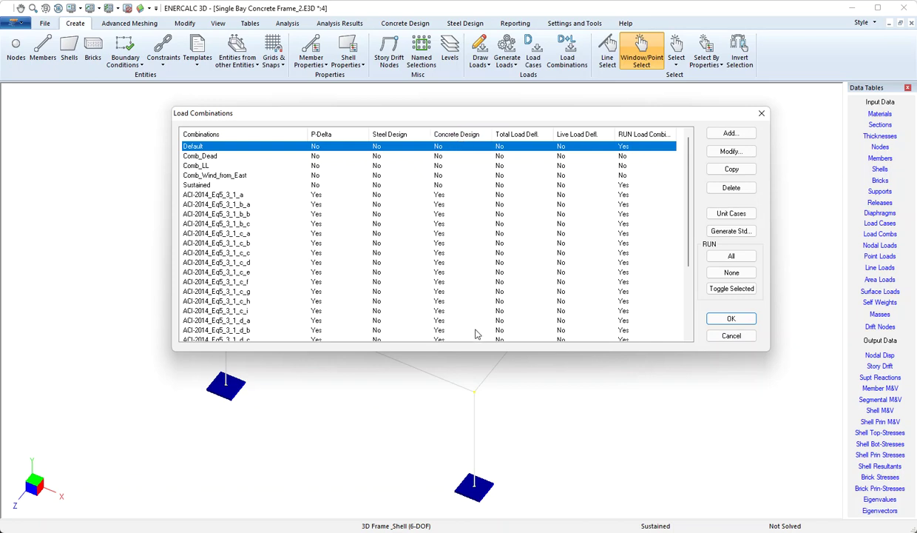
{"action": "left_click", "coordinate": [731, 319]}
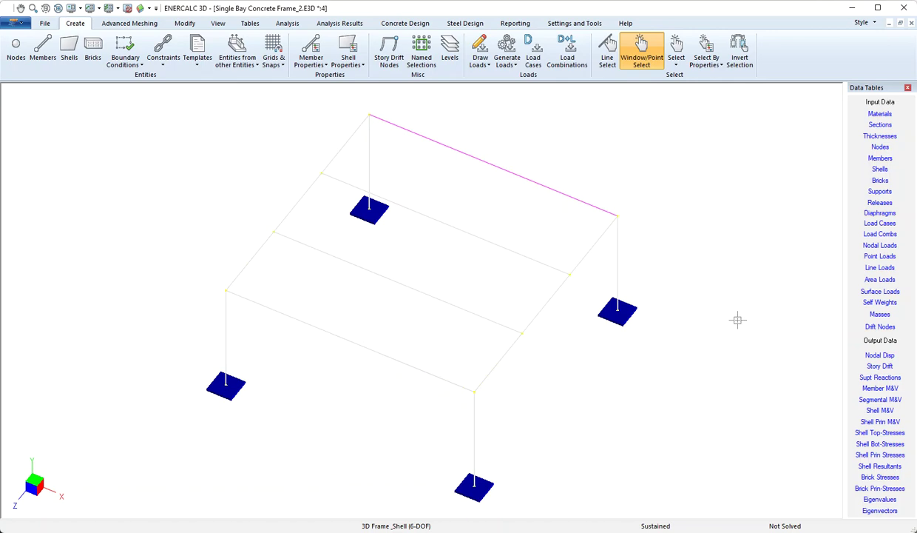
- Run the static analysis on the frame and close the completed status report
{"action": "left_click", "coordinate": [288, 22]}
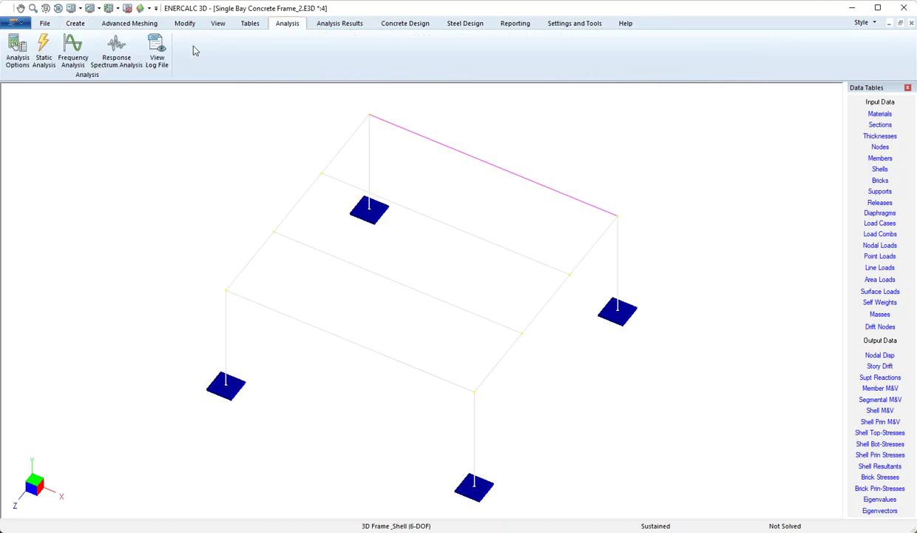
{"action": "left_click", "coordinate": [43, 52]}
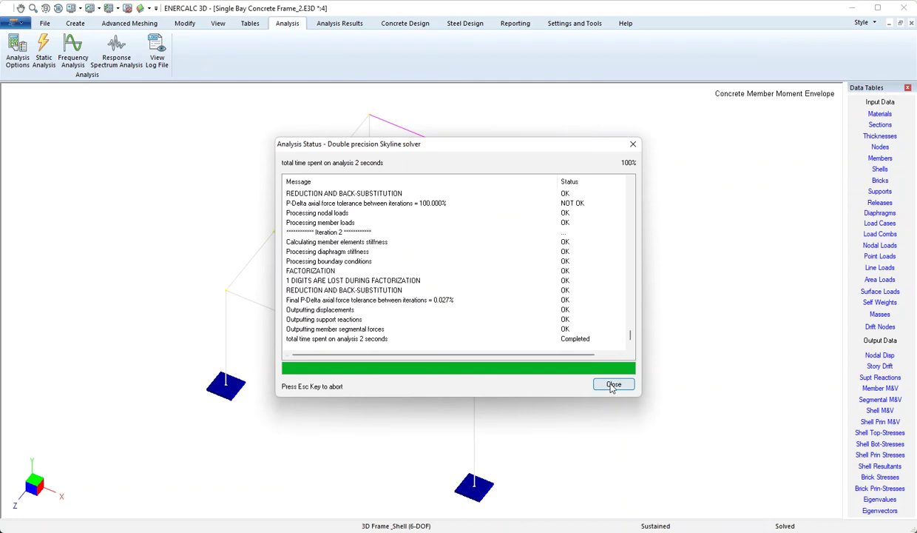
{"action": "left_click", "coordinate": [613, 385]}
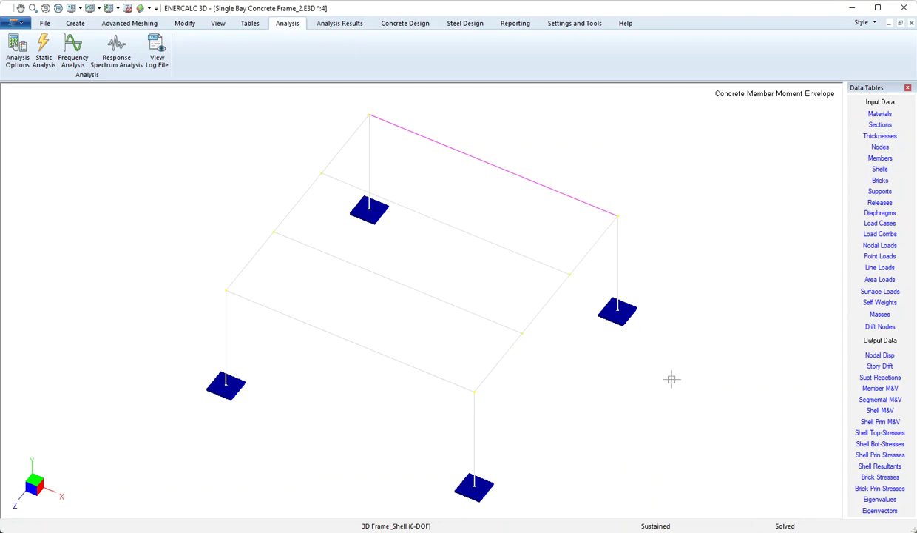
- Inspect Concrete30 in RC Materials (fc 3, fy 60 kip/in²), then close the table unchanged
{"action": "left_click", "coordinate": [405, 24]}
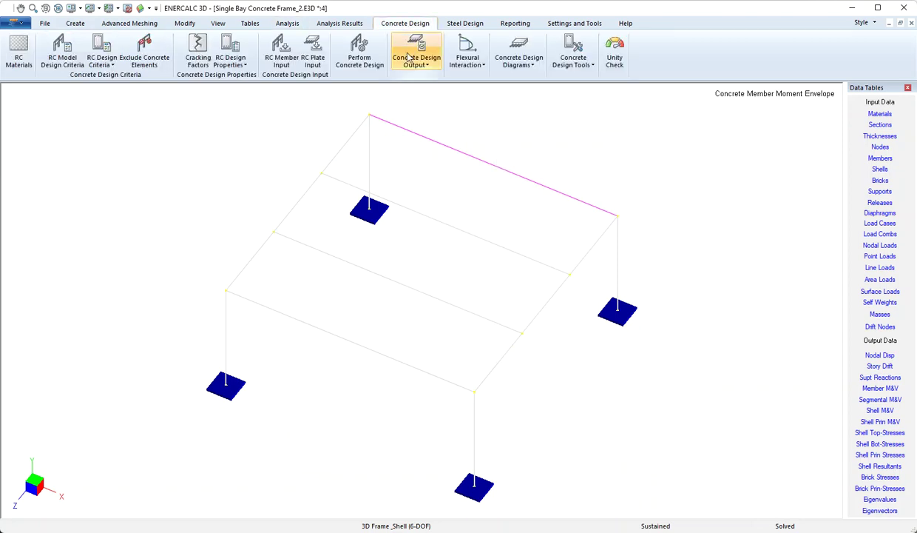
{"action": "left_click", "coordinate": [20, 48]}
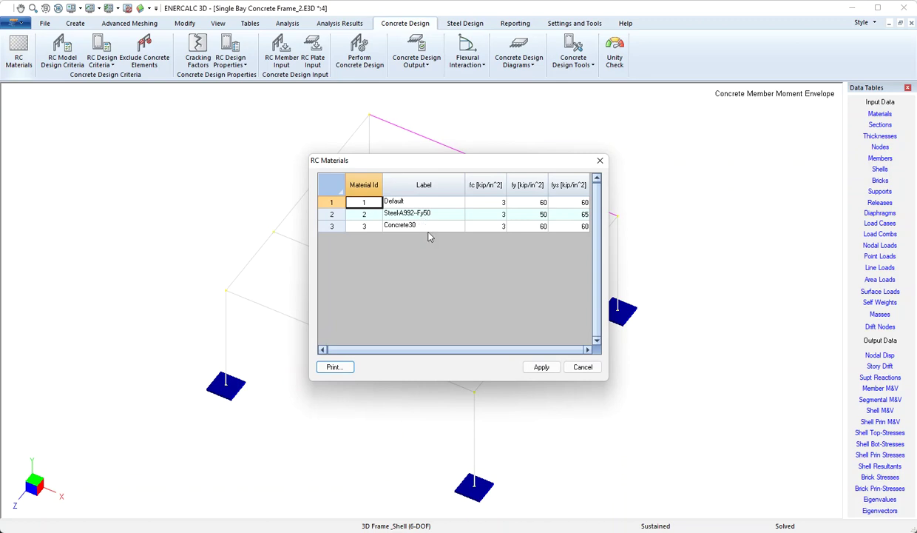
{"action": "left_click", "coordinate": [329, 226]}
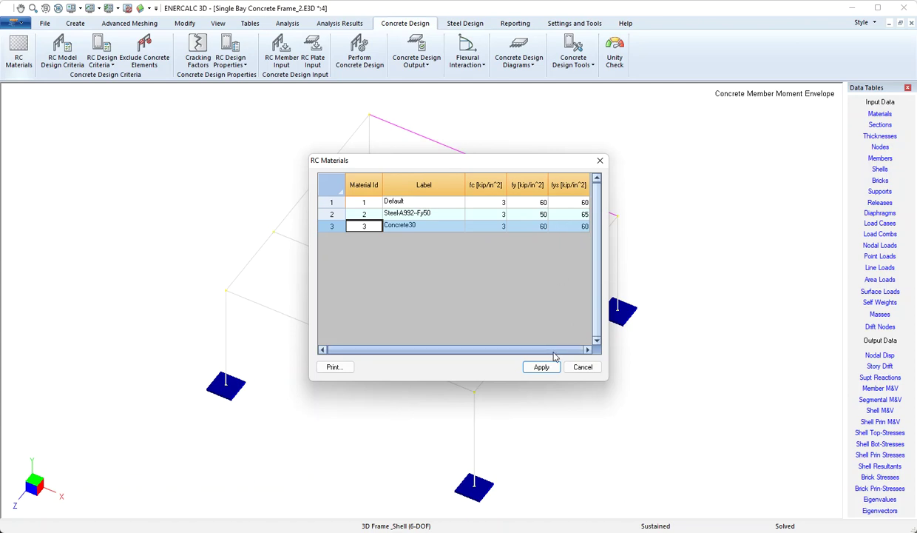
{"action": "left_click_drag", "start_coordinate": [495, 169], "coordinate": [496, 199]}
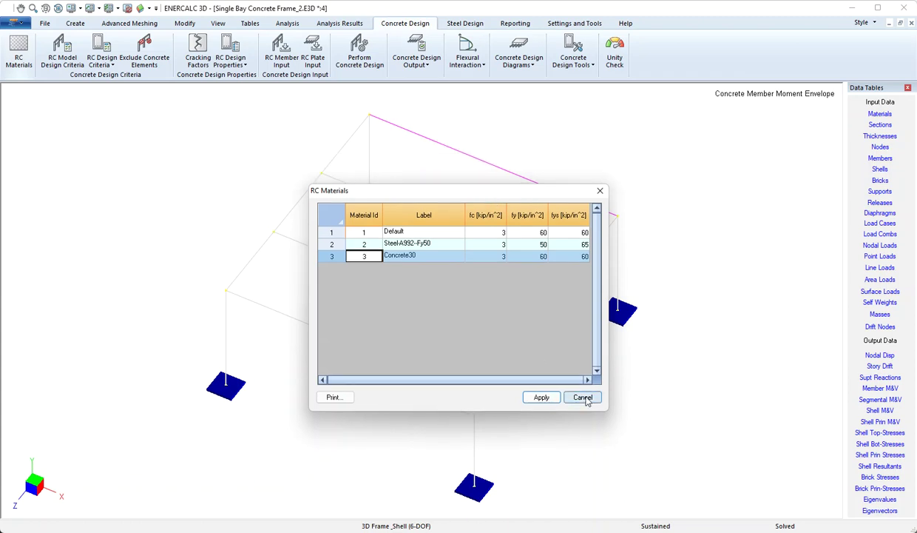
{"action": "left_click", "coordinate": [583, 397]}
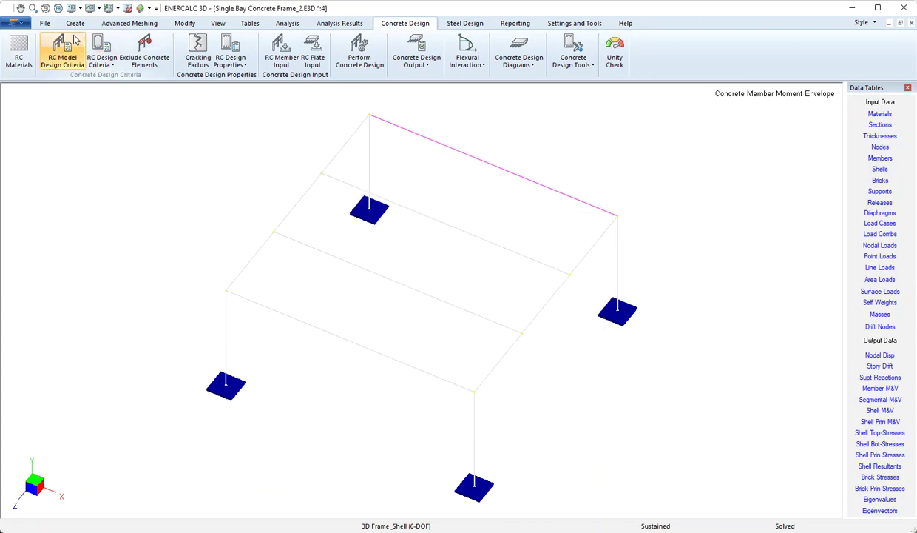
- Enable Member material annotation so the beam is labelled Mat3-Concrete30
{"action": "left_click", "coordinate": [90, 8]}
{"action": "left_click", "coordinate": [93, 21]}
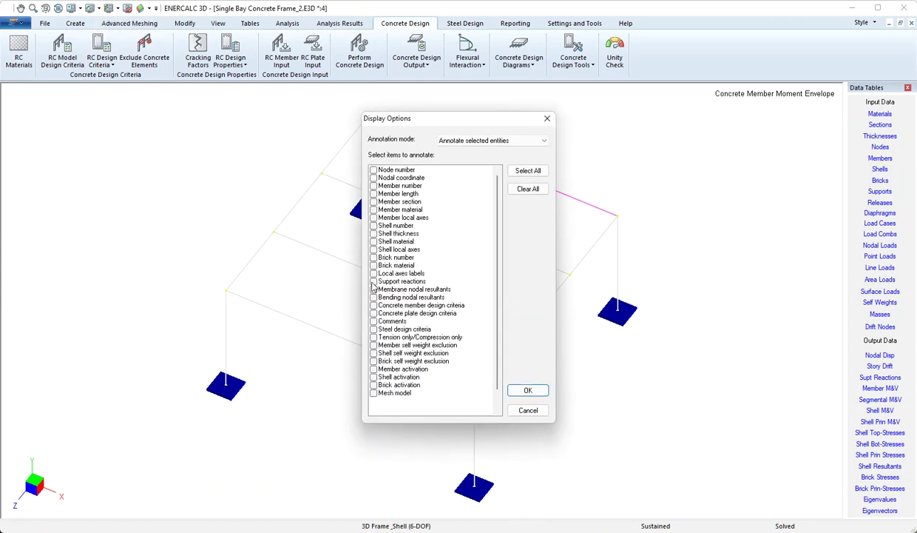
{"action": "left_click", "coordinate": [373, 209]}
{"action": "left_click", "coordinate": [528, 389]}
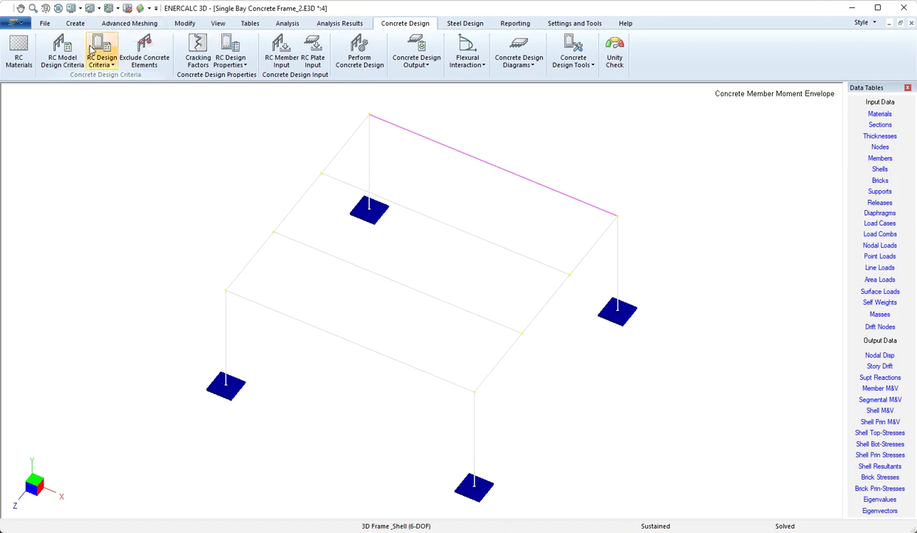
- Review the ACI 318-2014 RC Model Design Criteria, including 1–8% column reinforcement limits, and accept them
{"action": "left_click", "coordinate": [62, 65]}
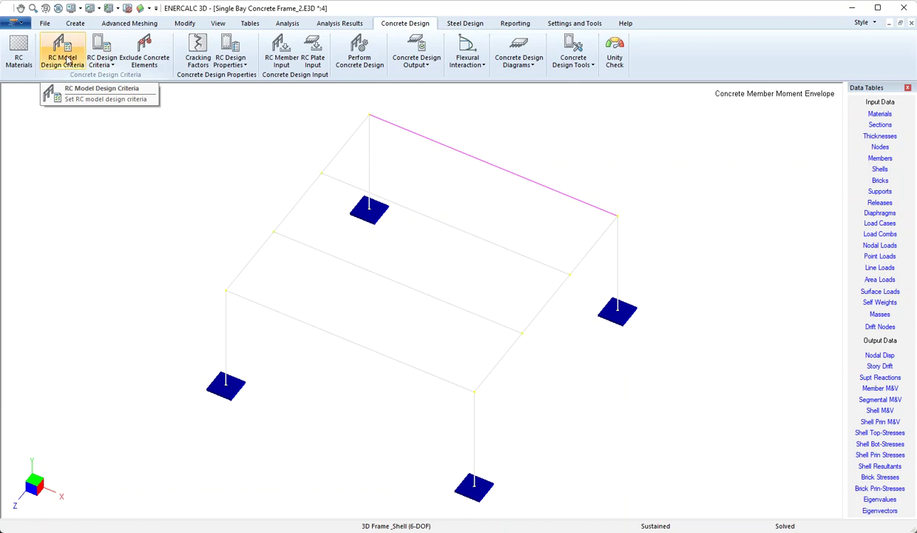
{"action": "left_click", "coordinate": [67, 60]}
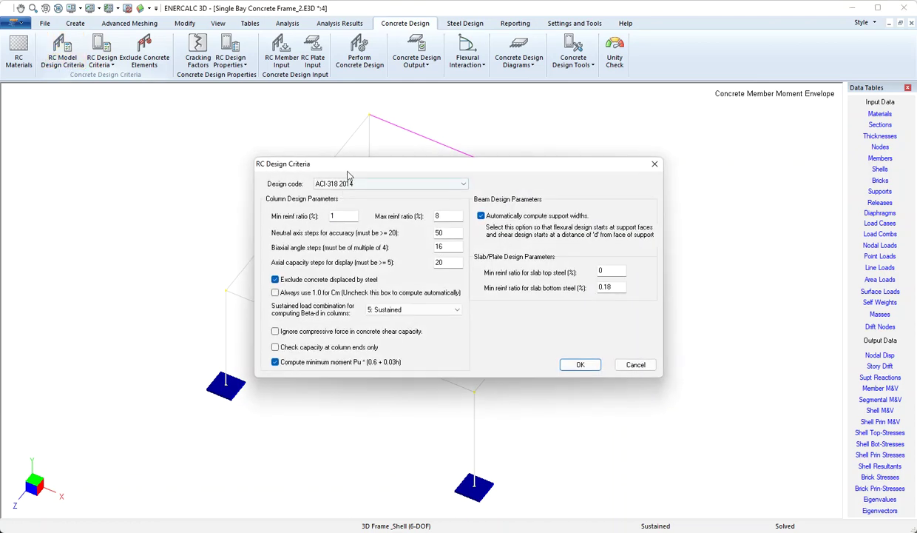
{"action": "left_click_drag", "start_coordinate": [352, 164], "coordinate": [307, 142]}
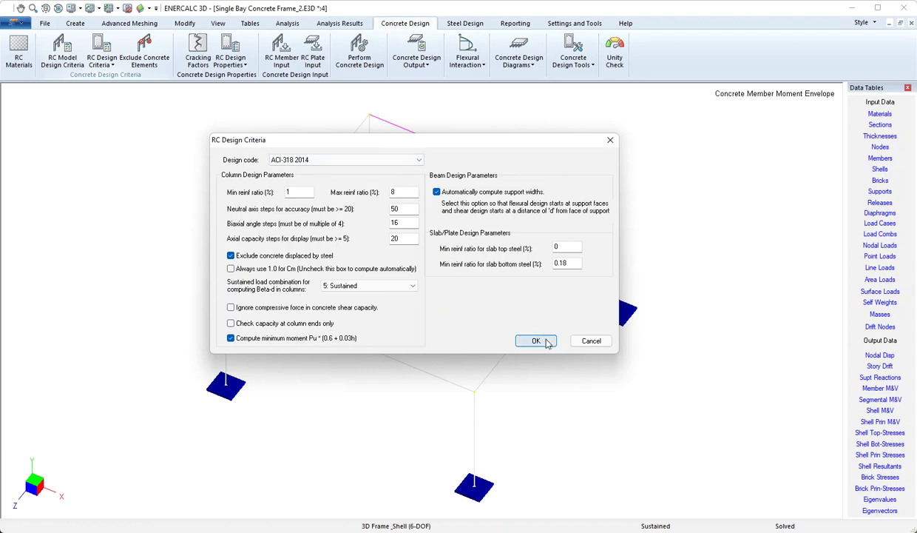
{"action": "left_click", "coordinate": [535, 341]}
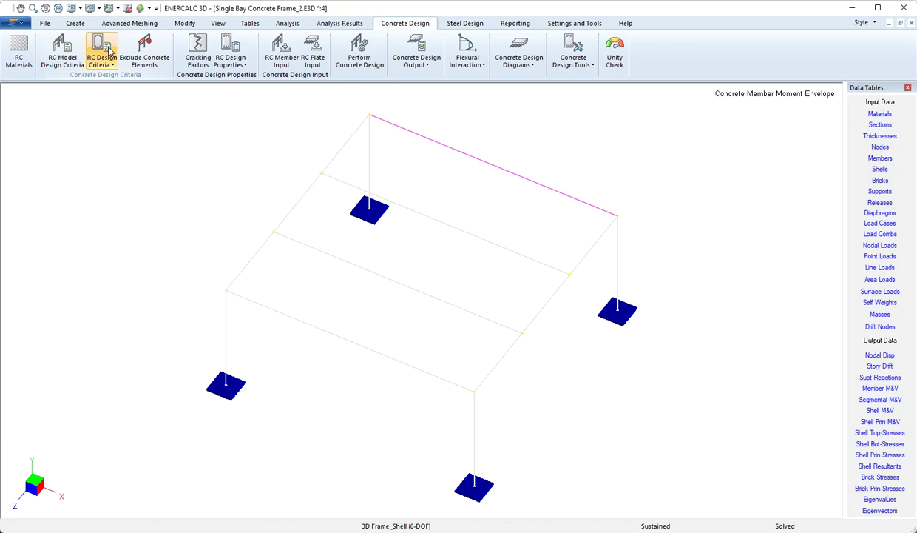
{"action": "left_click", "coordinate": [109, 50]}
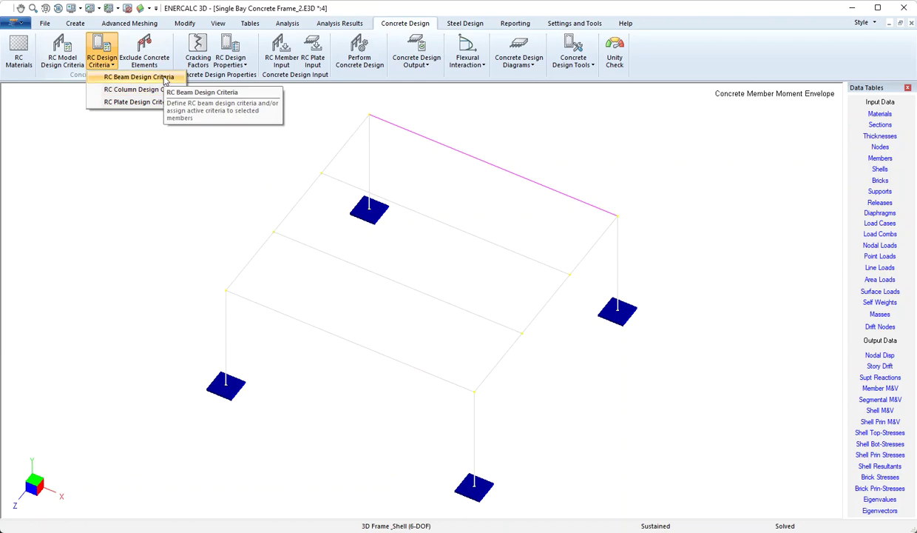
{"action": "left_click", "coordinate": [166, 79]}
{"action": "left_click_drag", "start_coordinate": [345, 158], "coordinate": [279, 131]}
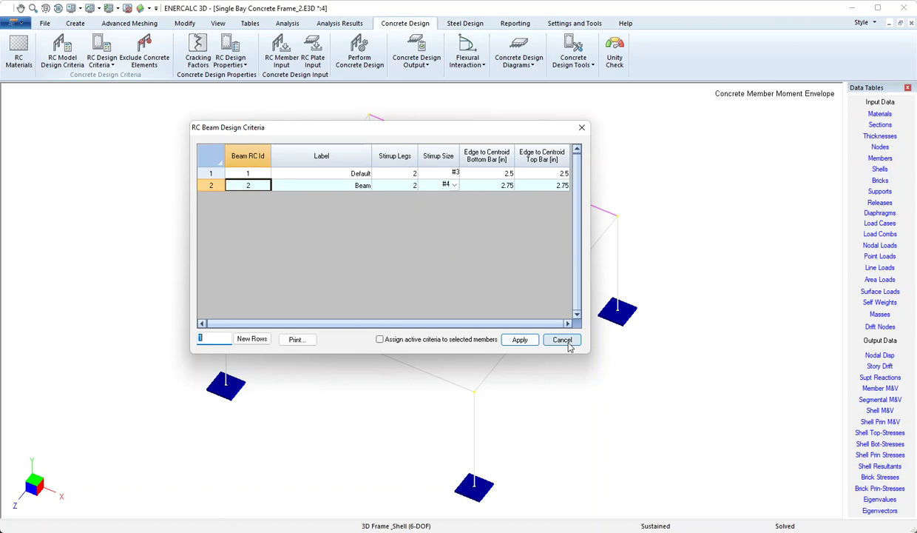
{"action": "left_click", "coordinate": [562, 340]}
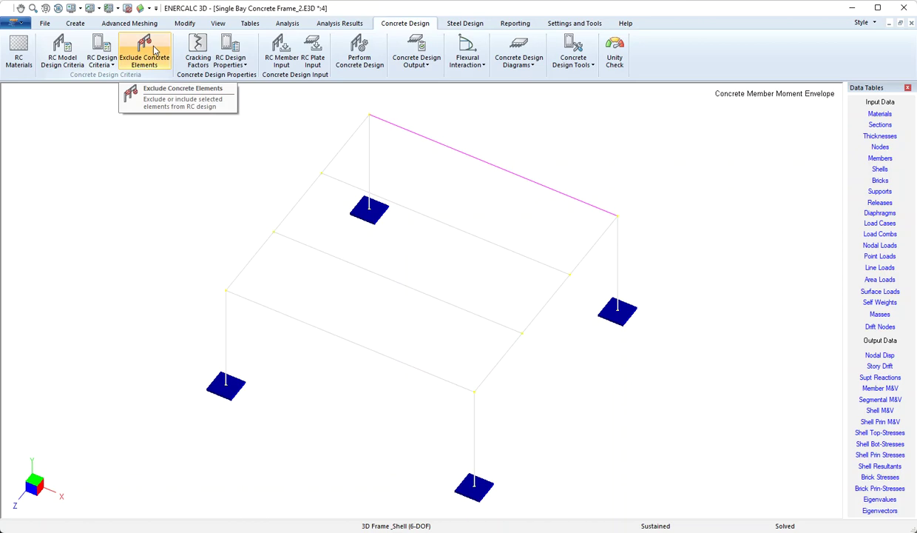
{"action": "left_click", "coordinate": [148, 51]}
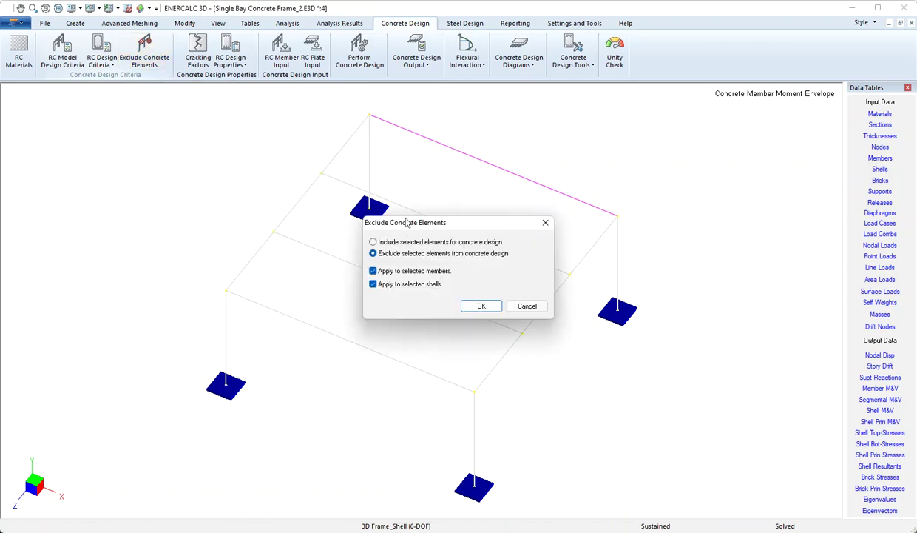
{"action": "left_click_drag", "start_coordinate": [403, 224], "coordinate": [132, 142]}
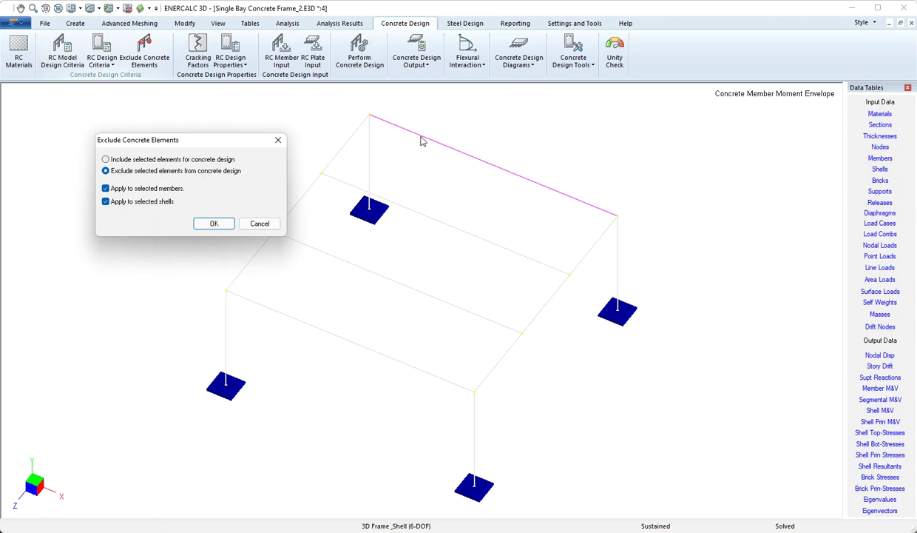
{"action": "left_click", "coordinate": [258, 224]}
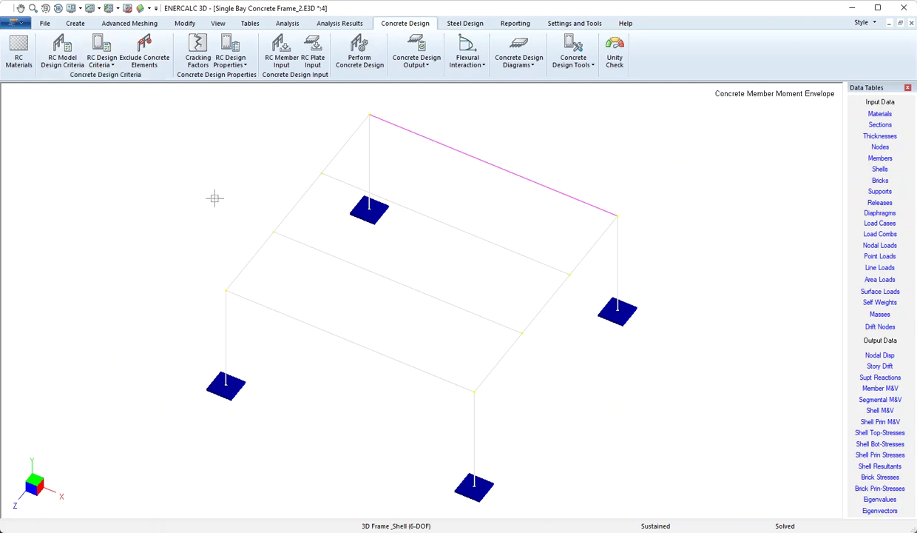
- Open Cracking Factors (0.35 beams, 0.70 columns) and cancel without changes
{"action": "left_click", "coordinate": [199, 51]}
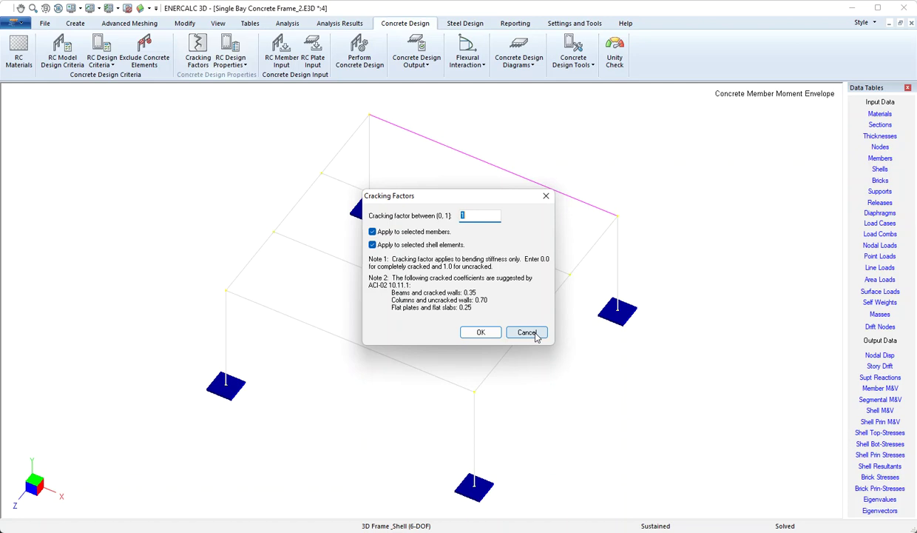
{"action": "left_click", "coordinate": [537, 336]}
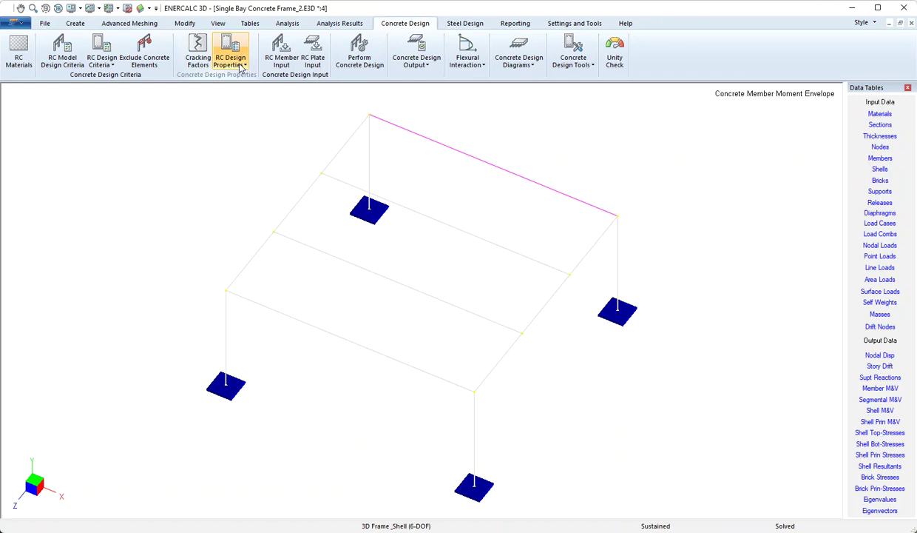
{"action": "left_click", "coordinate": [239, 67]}
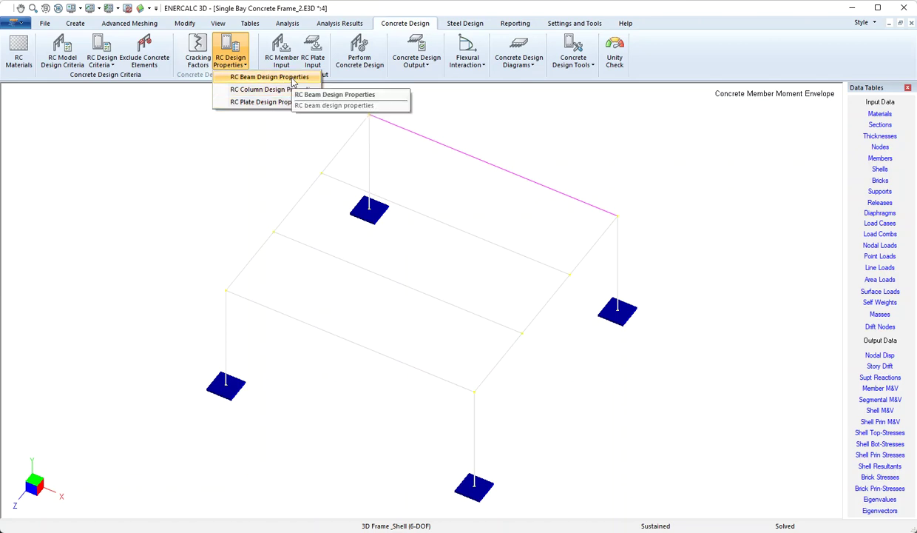
{"action": "left_click", "coordinate": [293, 78]}
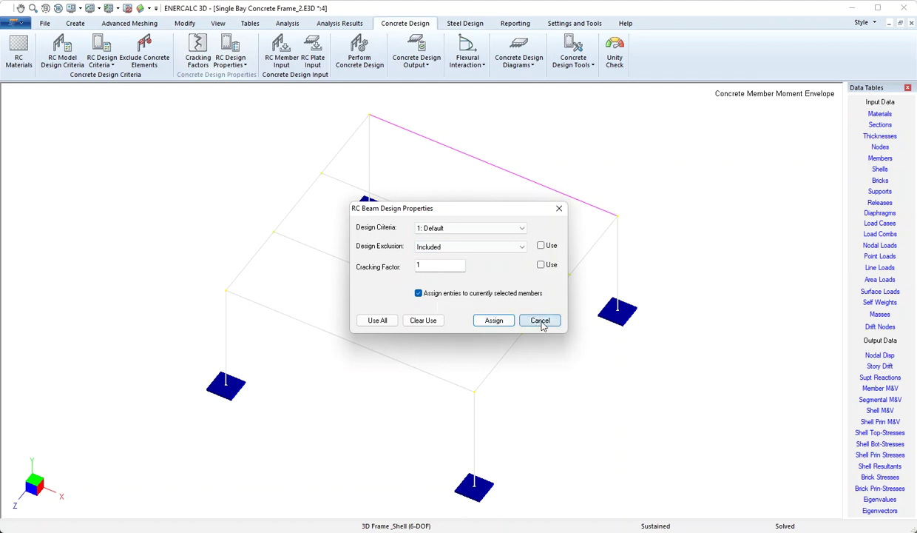
{"action": "left_click", "coordinate": [541, 322]}
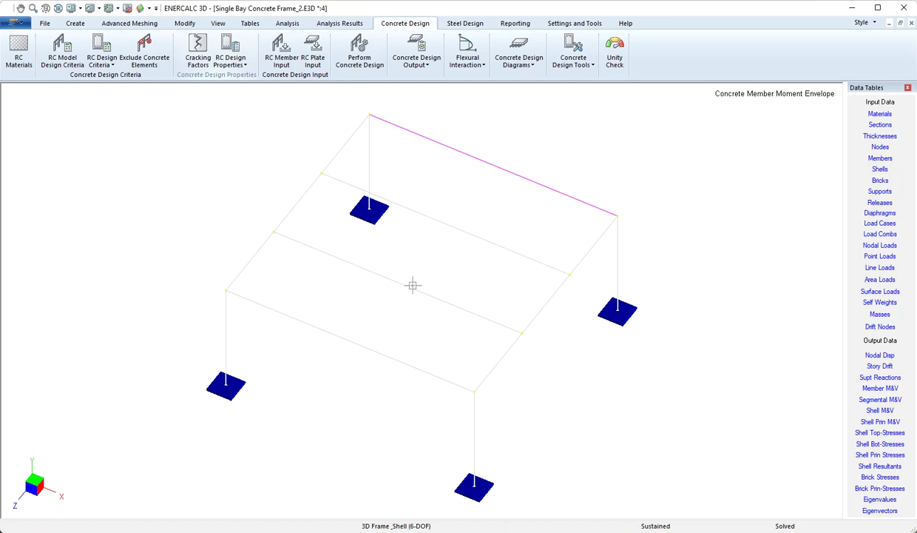
{"action": "left_click", "coordinate": [280, 57]}
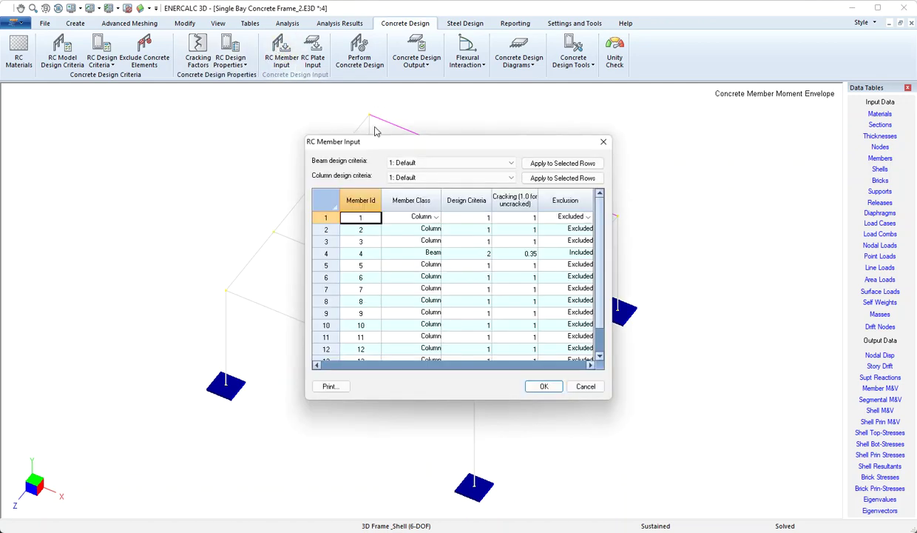
{"action": "left_click_drag", "start_coordinate": [402, 147], "coordinate": [371, 124]}
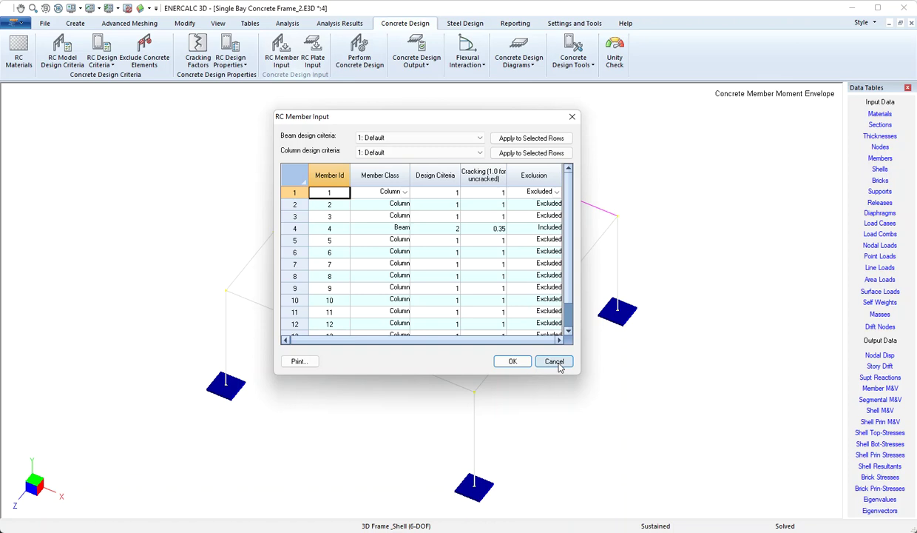
{"action": "left_click", "coordinate": [554, 362]}
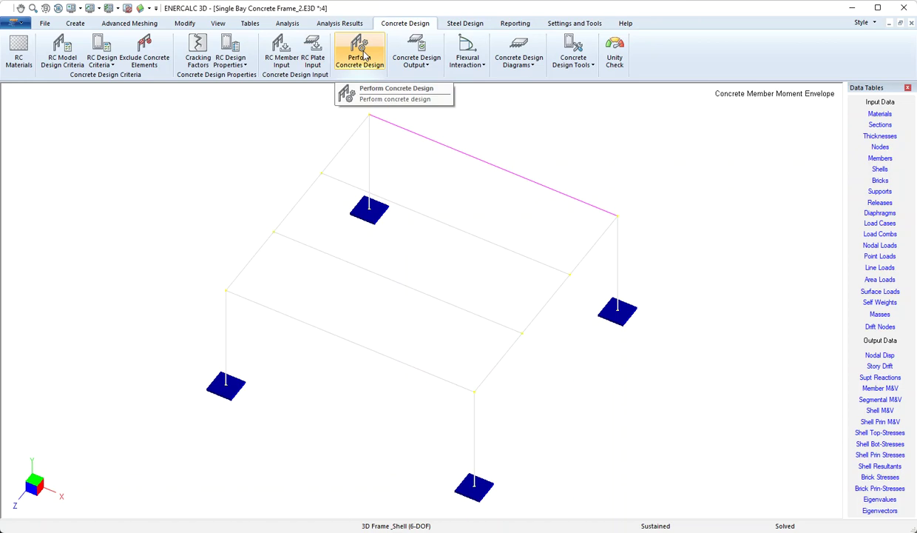
- Perform Concrete Design and close the status window once the RC input check reads OK
{"action": "left_click", "coordinate": [364, 56]}
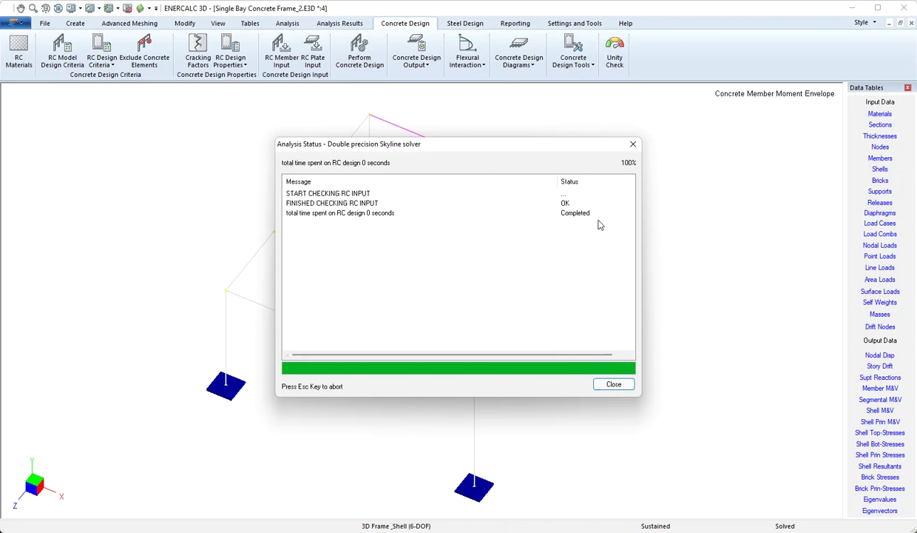
{"action": "left_click", "coordinate": [615, 386]}
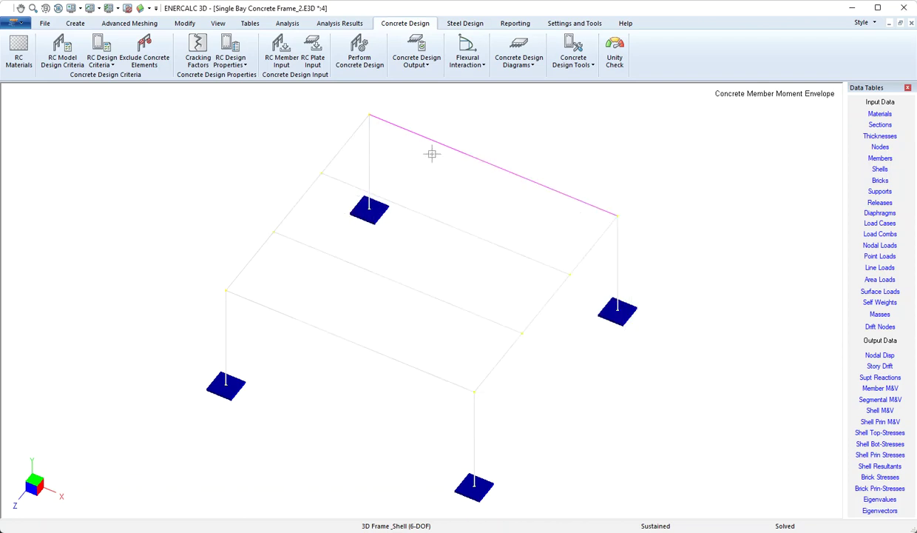
{"action": "left_click", "coordinate": [434, 67]}
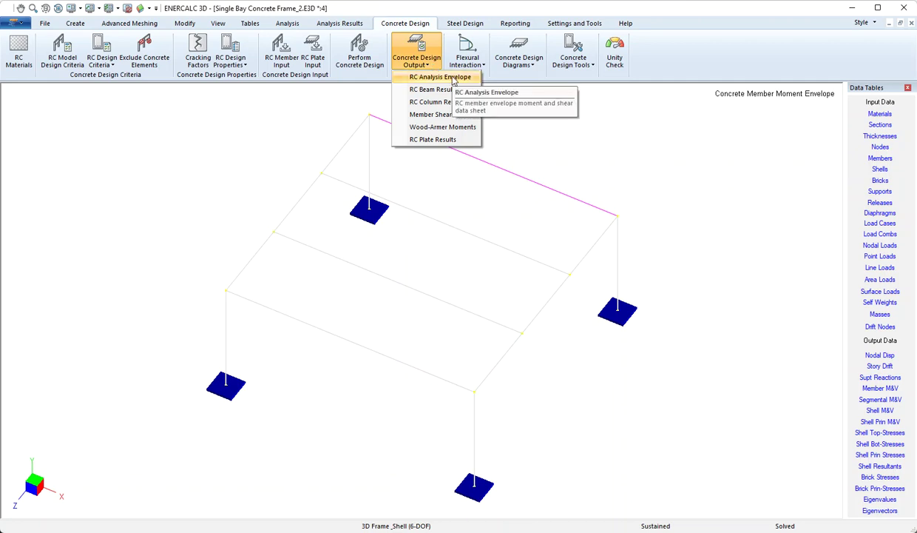
{"action": "left_click", "coordinate": [453, 80]}
{"action": "left_click_drag", "start_coordinate": [620, 180], "coordinate": [548, 114]}
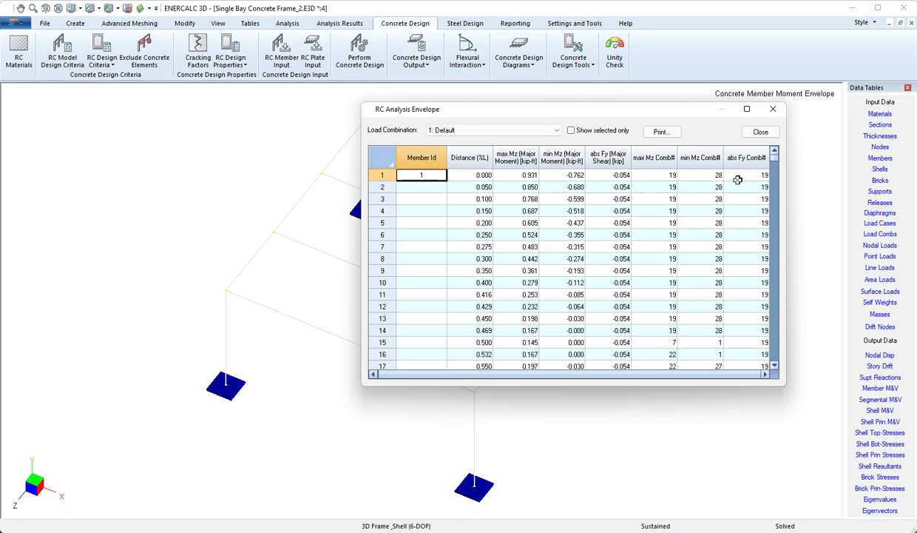
{"action": "left_click", "coordinate": [558, 132]}
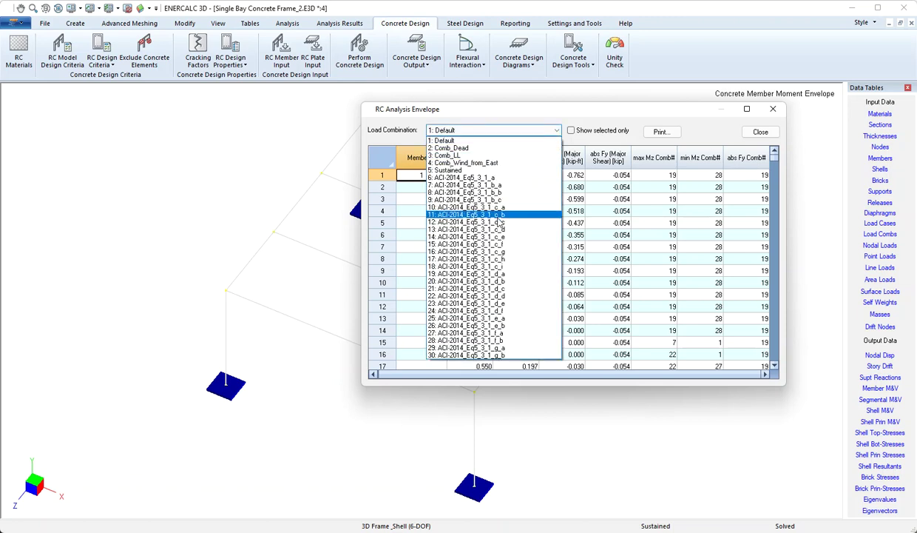
{"action": "left_click", "coordinate": [498, 215]}
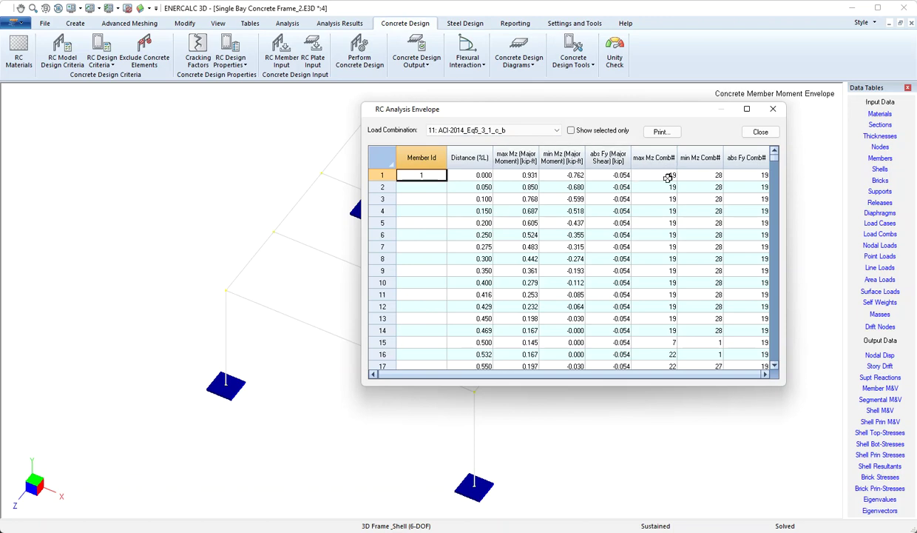
{"action": "left_click", "coordinate": [556, 131]}
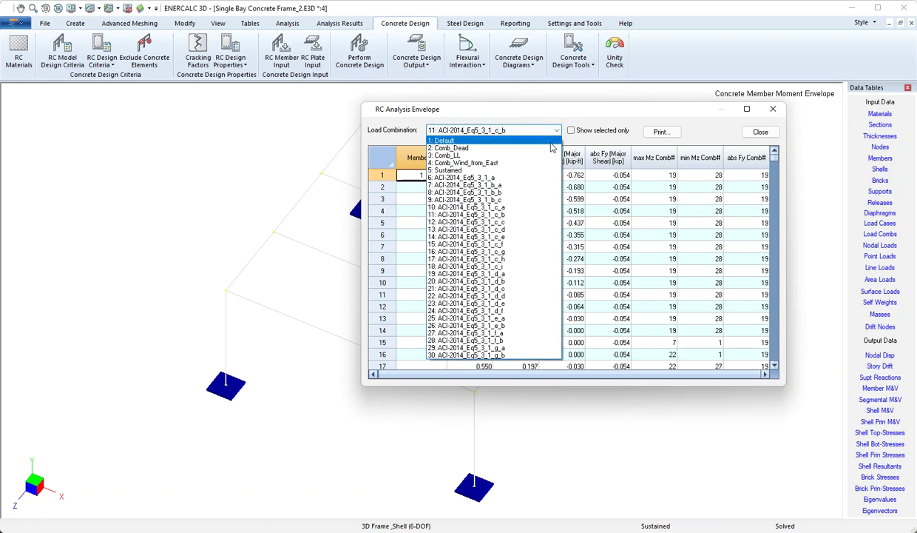
{"action": "left_click", "coordinate": [469, 276]}
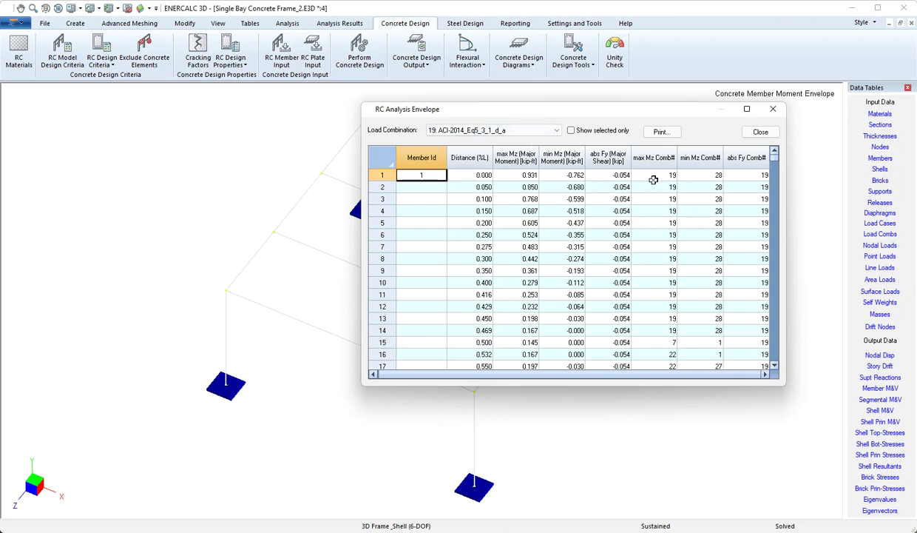
{"action": "left_click", "coordinate": [760, 133]}
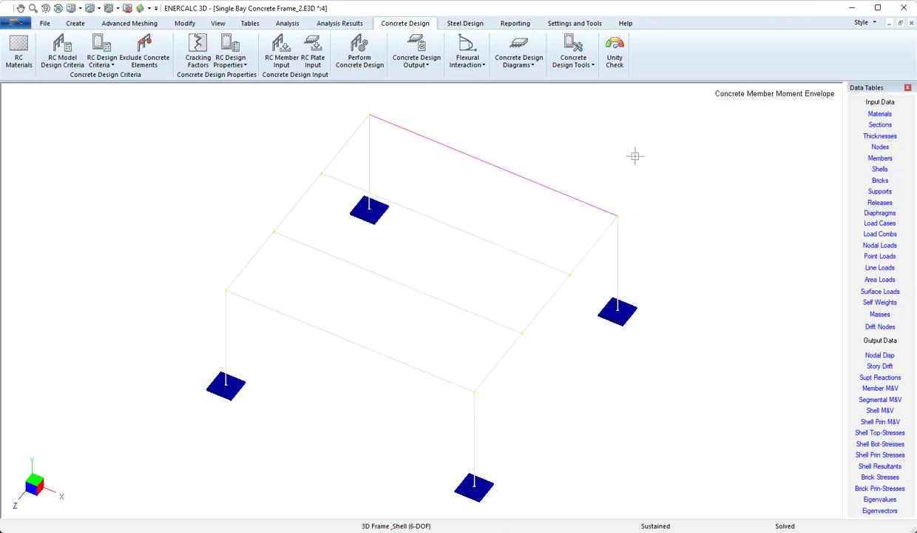
{"action": "left_click", "coordinate": [425, 65]}
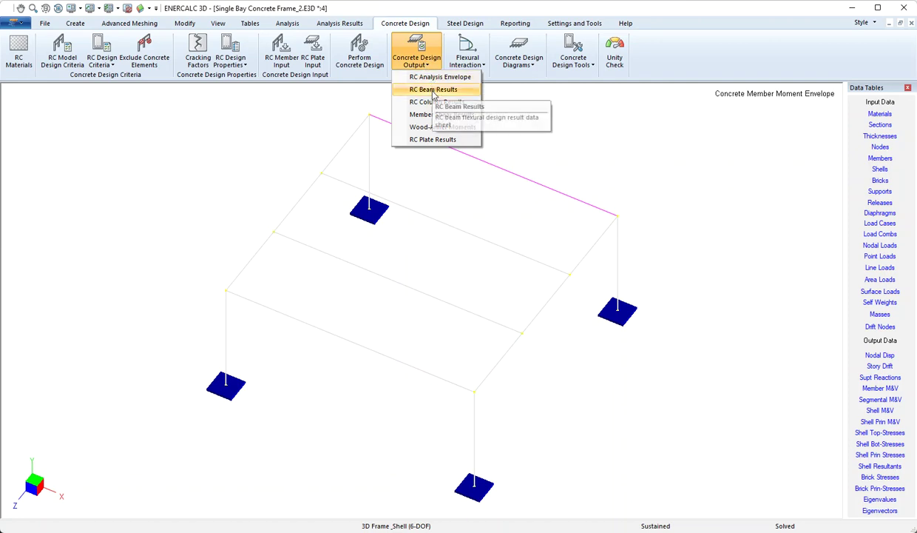
{"action": "left_click", "coordinate": [434, 89]}
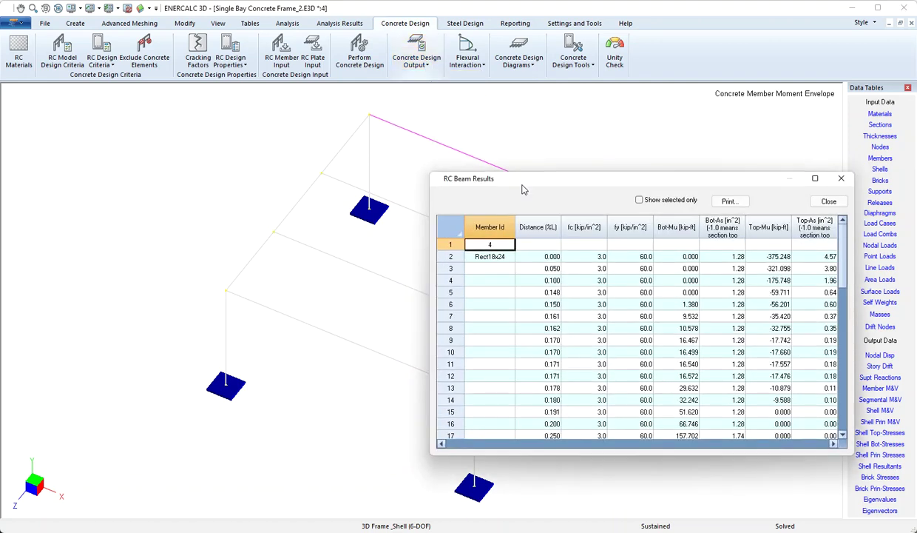
{"action": "left_click_drag", "start_coordinate": [517, 181], "coordinate": [437, 119]}
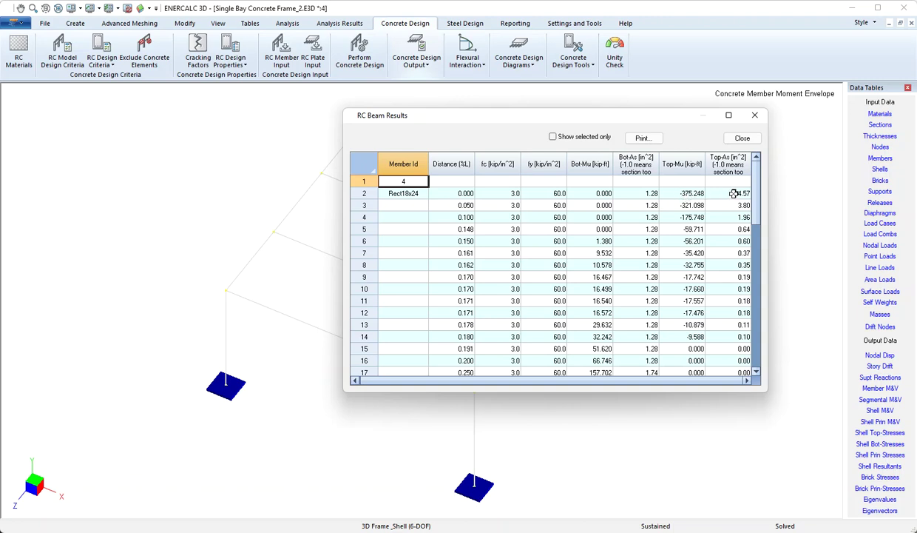
{"action": "left_click", "coordinate": [743, 139]}
{"action": "left_click", "coordinate": [422, 65]}
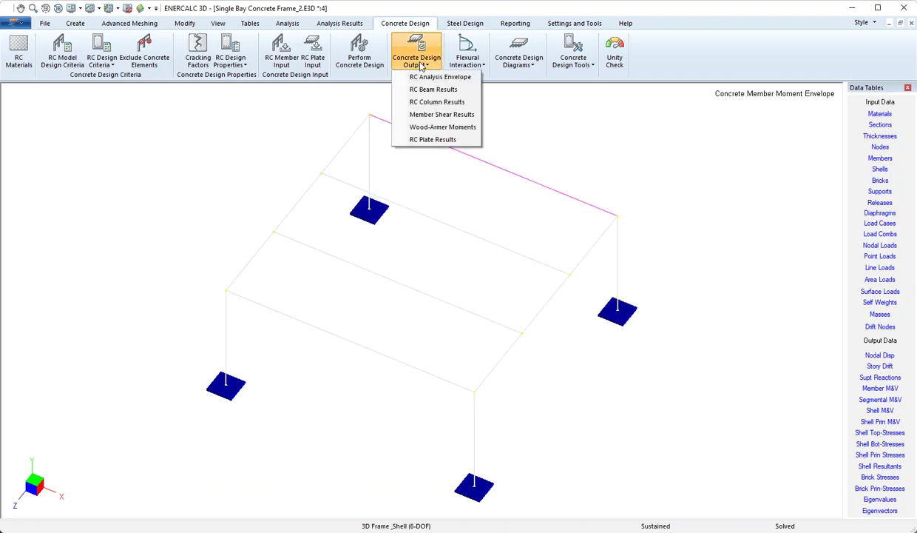
{"action": "left_click", "coordinate": [429, 116]}
{"action": "left_click_drag", "start_coordinate": [505, 184], "coordinate": [418, 125]}
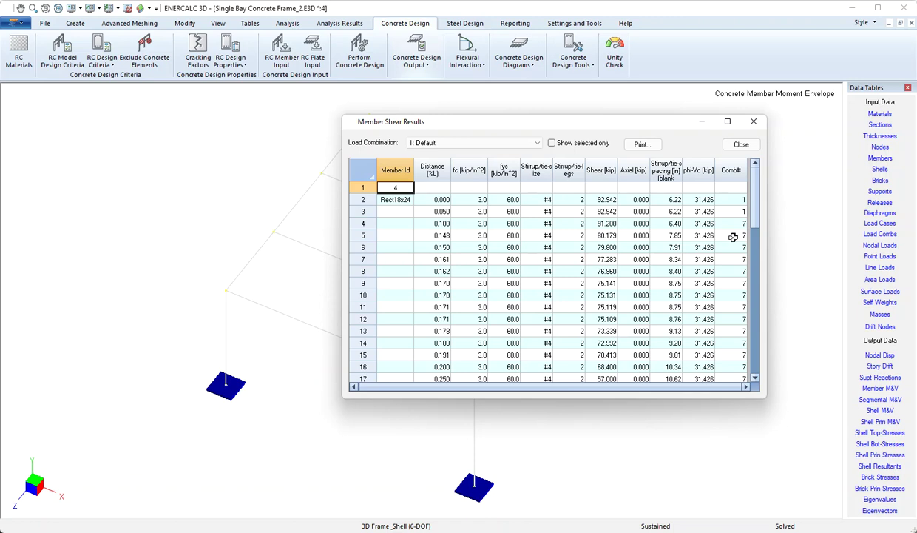
{"action": "left_click", "coordinate": [741, 145]}
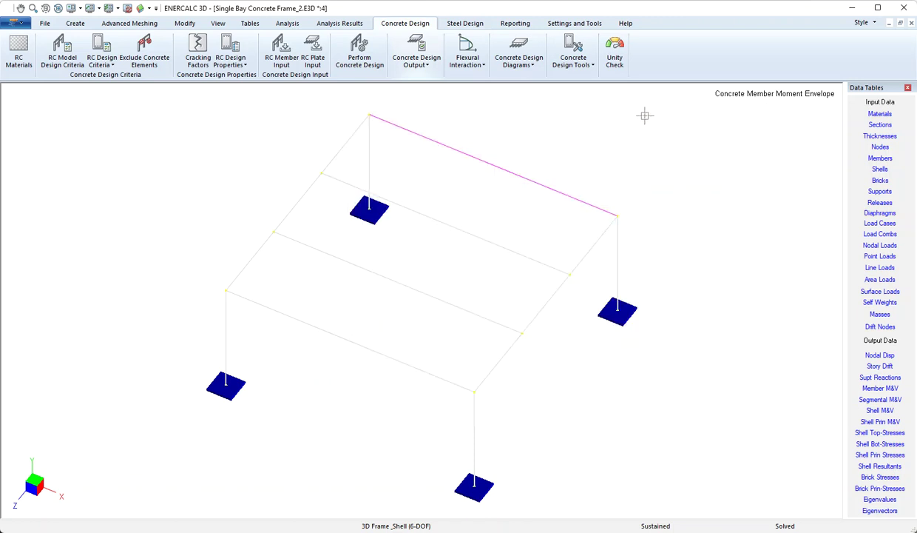
- Draw the Concrete Member Moment Envelope on selected members only, peaking at 371.452 on the beam
{"action": "left_click", "coordinate": [422, 58]}
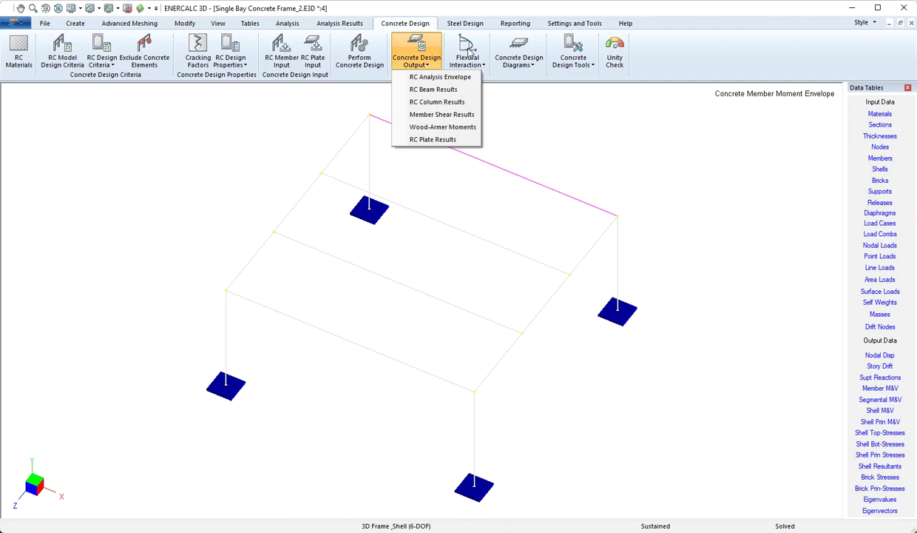
{"action": "left_click", "coordinate": [535, 65]}
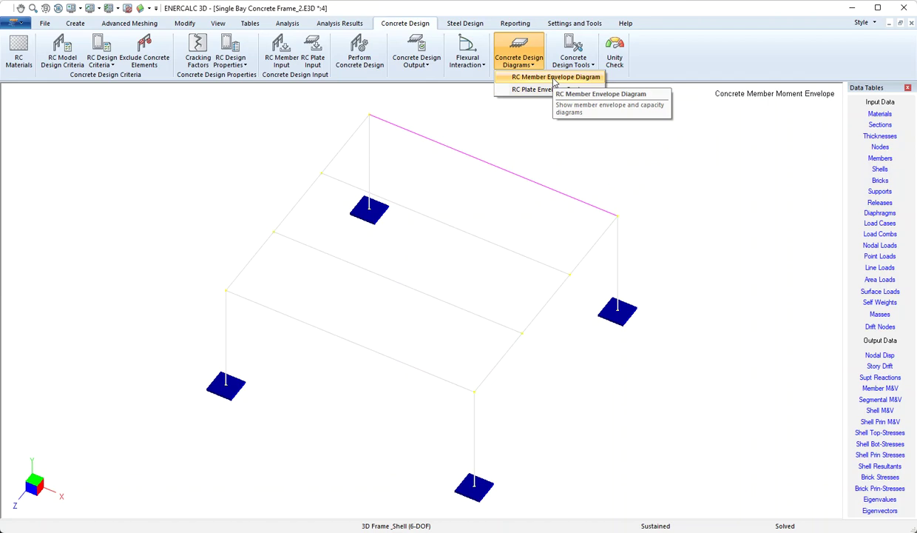
{"action": "left_click", "coordinate": [554, 79]}
{"action": "left_click_drag", "start_coordinate": [449, 182], "coordinate": [731, 124]}
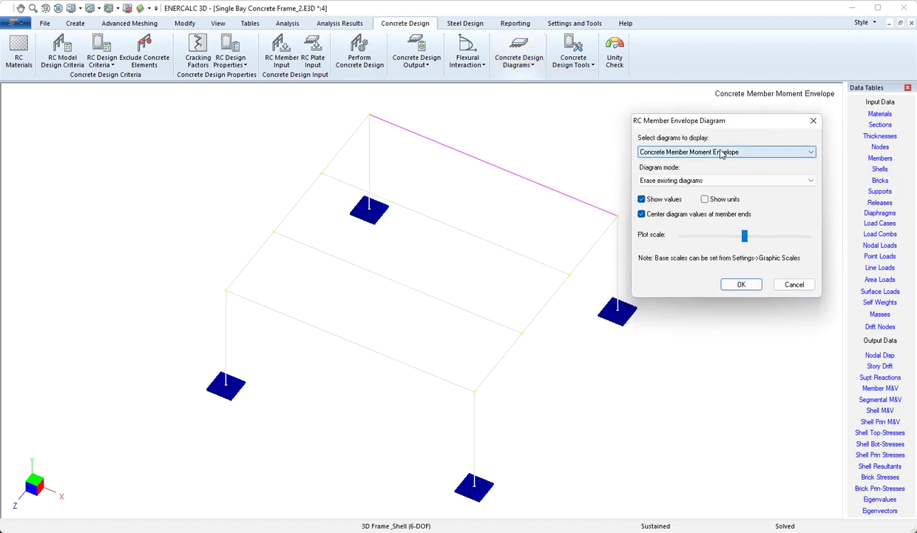
{"action": "left_click", "coordinate": [721, 153]}
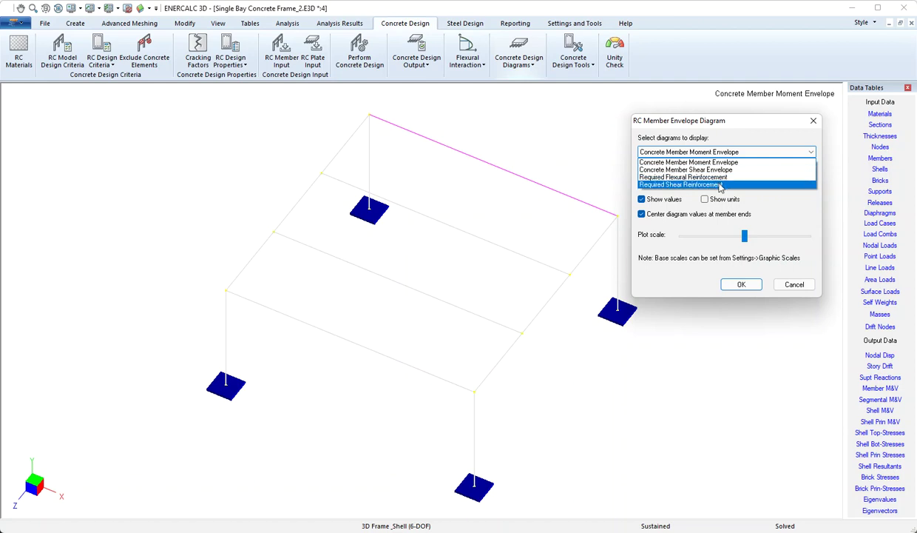
{"action": "left_click", "coordinate": [720, 162]}
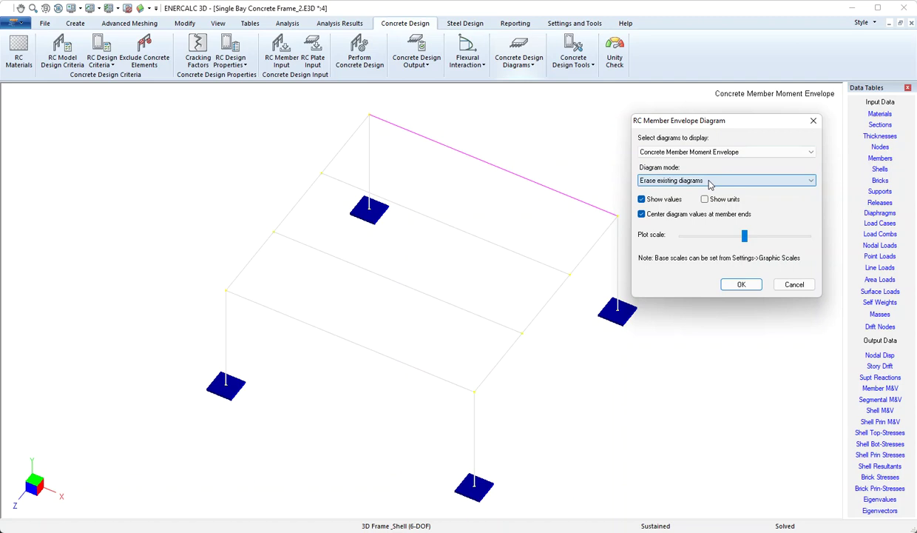
{"action": "left_click", "coordinate": [709, 180]}
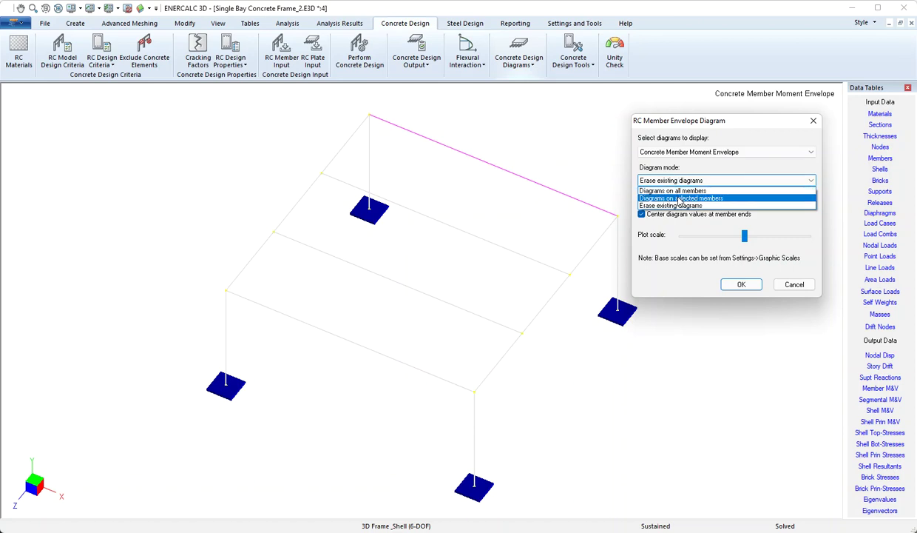
{"action": "left_click", "coordinate": [659, 198]}
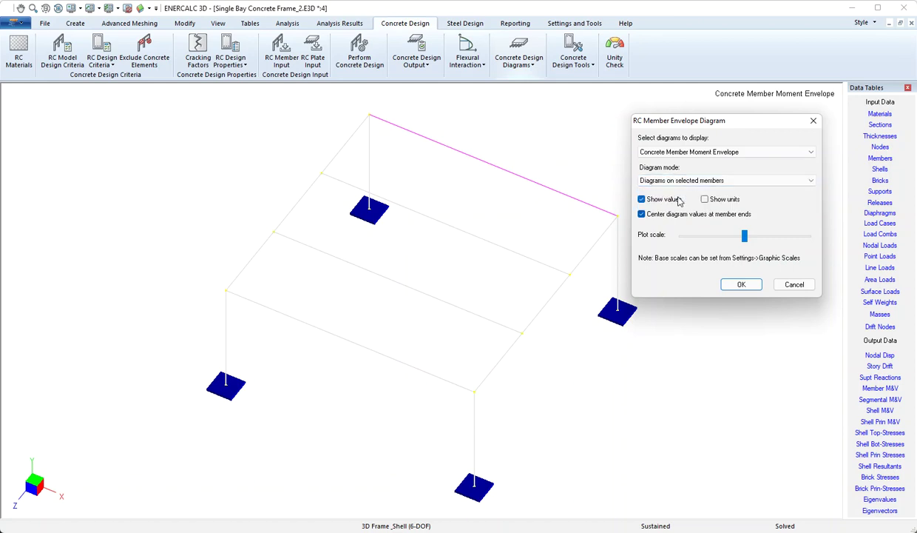
{"action": "left_click", "coordinate": [739, 283]}
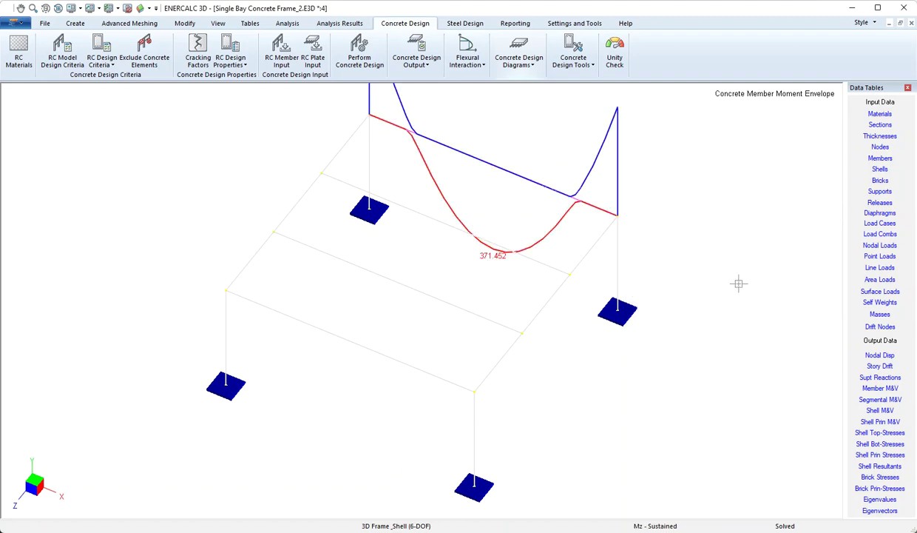
{"action": "left_click", "coordinate": [522, 61]}
- Draw the Shear Envelope diagram on the beam and rotate the view to inspect it
{"action": "left_click", "coordinate": [551, 77]}
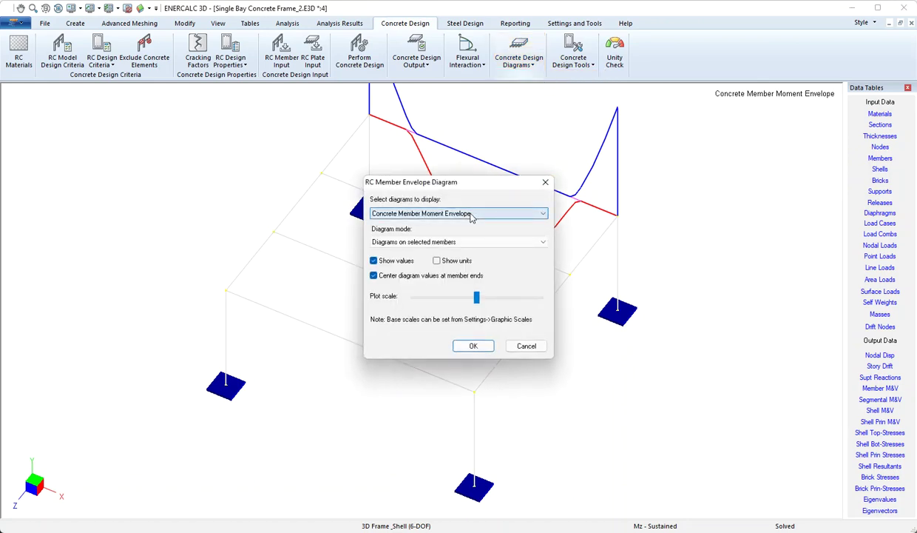
{"action": "left_click", "coordinate": [471, 214]}
{"action": "left_click", "coordinate": [448, 228]}
{"action": "left_click", "coordinate": [473, 346]}
{"action": "middle_click_drag", "start_coordinate": [495, 221], "coordinate": [483, 342]}
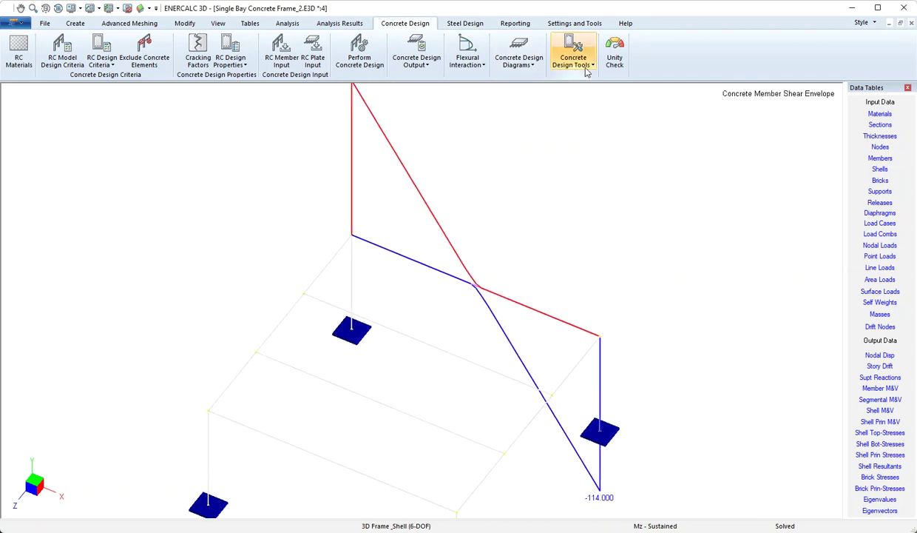
- Show the Required Flexural Reinforcement diagram on the beam
{"action": "left_click", "coordinate": [520, 61]}
{"action": "left_click", "coordinate": [521, 76]}
{"action": "left_click", "coordinate": [486, 214]}
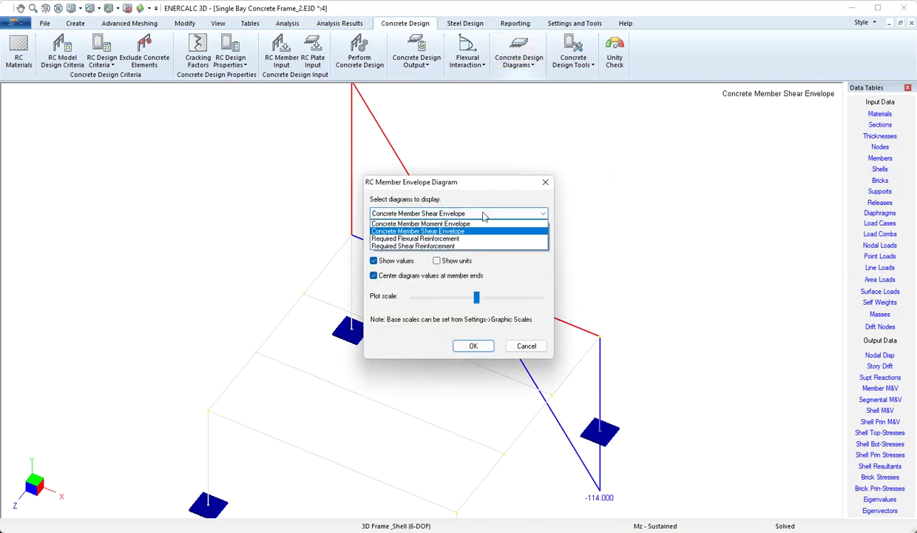
{"action": "left_click", "coordinate": [455, 239]}
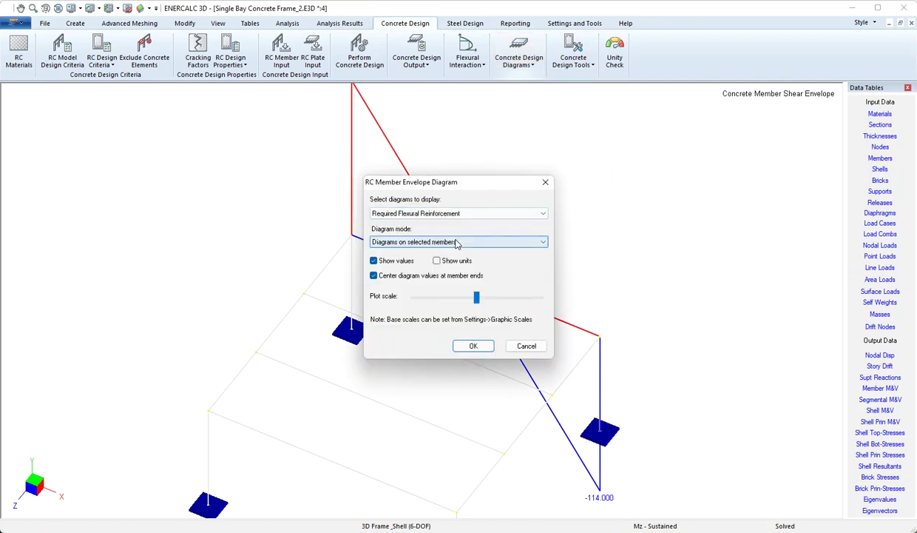
{"action": "left_click", "coordinate": [472, 345]}
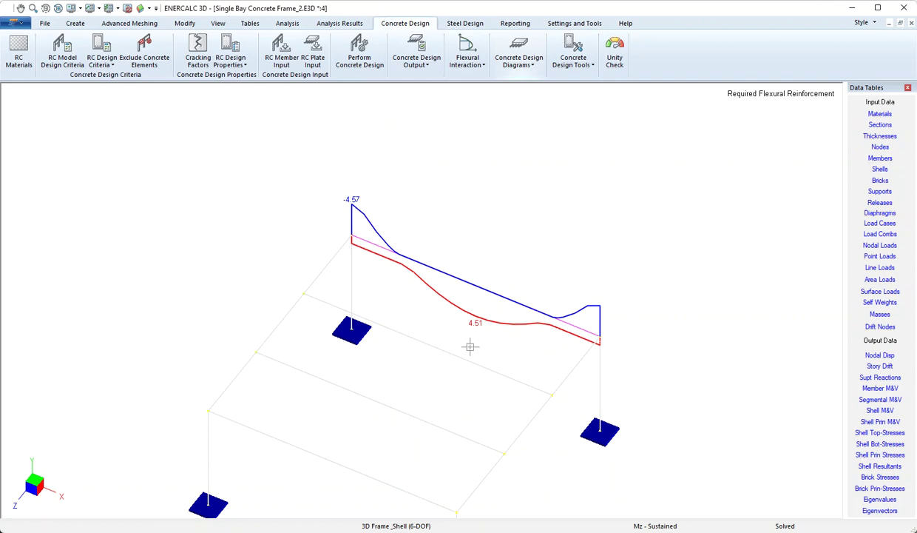
- Show the Required Shear Reinforcement diagram on the beam, reading 6.22 and 10.62
{"action": "left_click", "coordinate": [519, 62]}
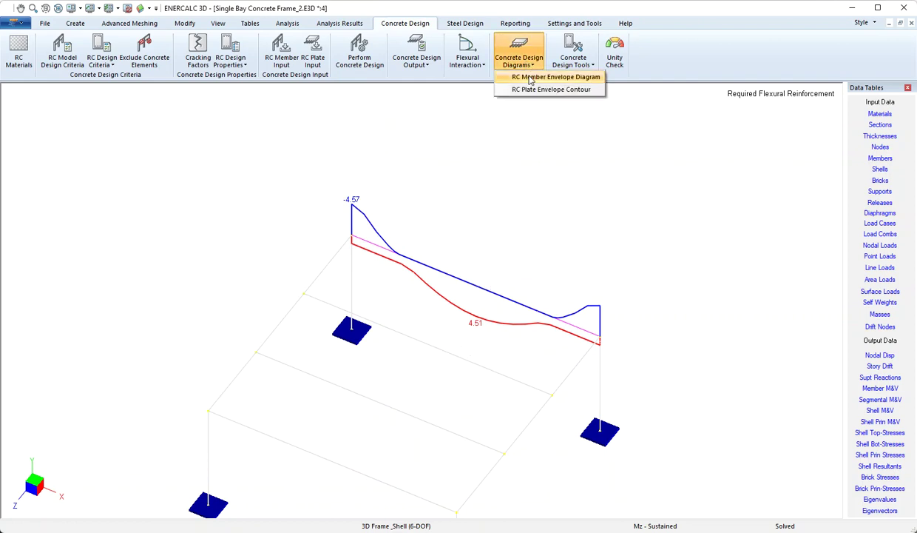
{"action": "left_click", "coordinate": [530, 78]}
{"action": "left_click", "coordinate": [465, 213]}
{"action": "left_click", "coordinate": [457, 246]}
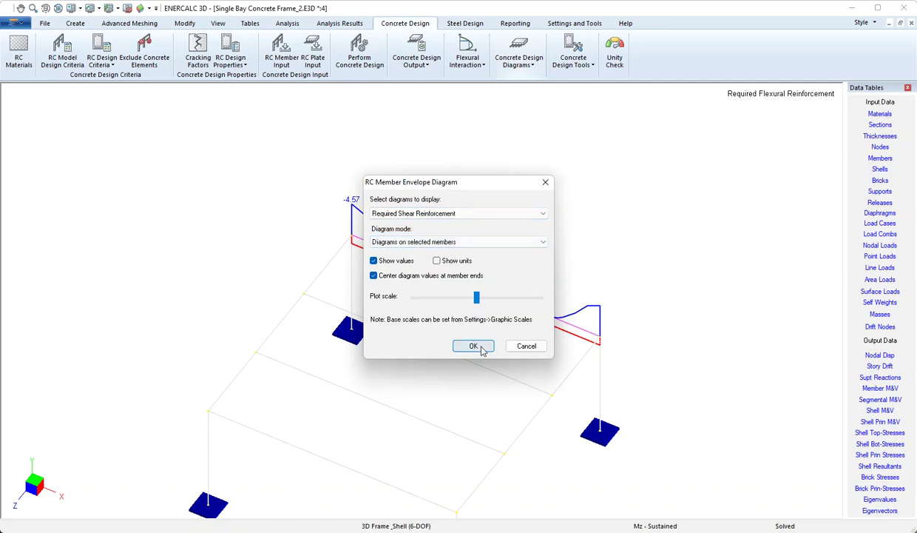
{"action": "left_click", "coordinate": [477, 344]}
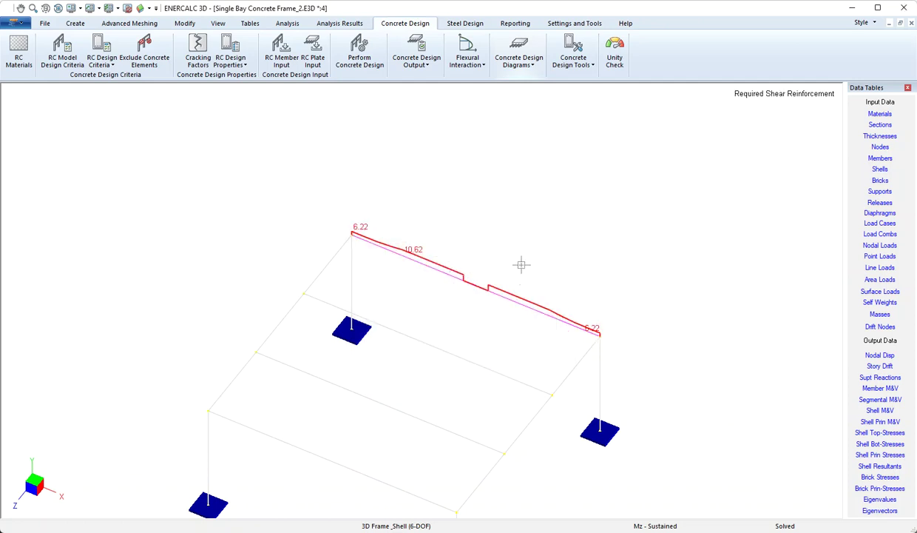
{"action": "left_click", "coordinate": [534, 65]}
- Erase the existing envelope diagrams from the beam, then browse the Concrete Design Tools list
{"action": "left_click", "coordinate": [529, 76]}
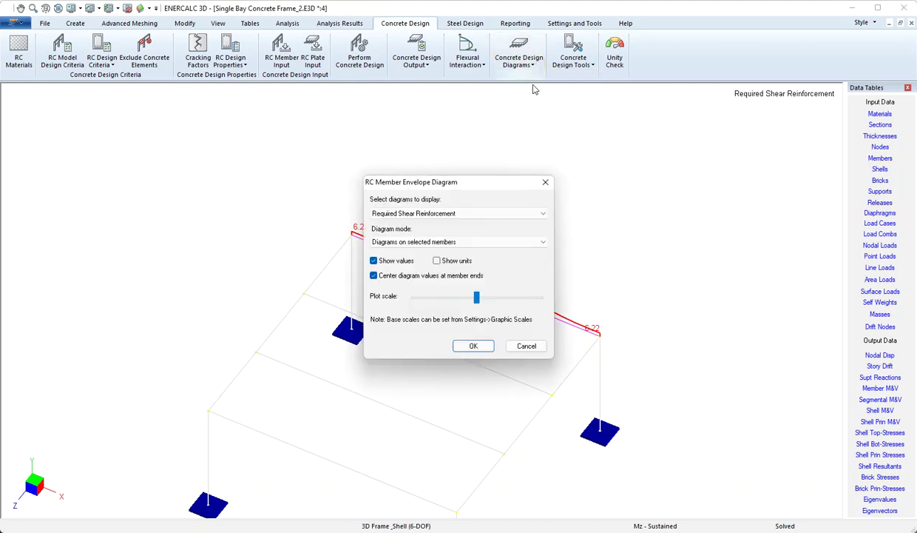
{"action": "left_click", "coordinate": [499, 242]}
{"action": "left_click", "coordinate": [426, 267]}
{"action": "left_click", "coordinate": [474, 346]}
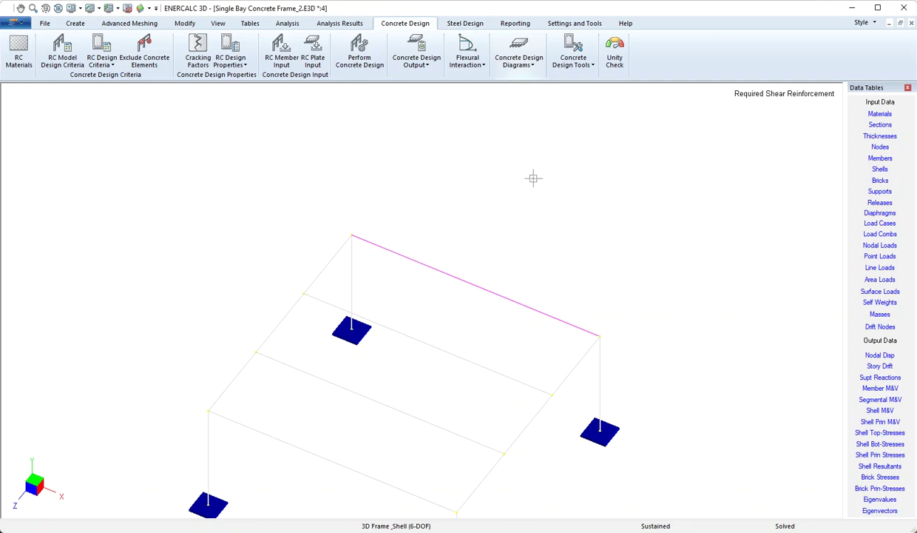
{"action": "left_click", "coordinate": [588, 67]}
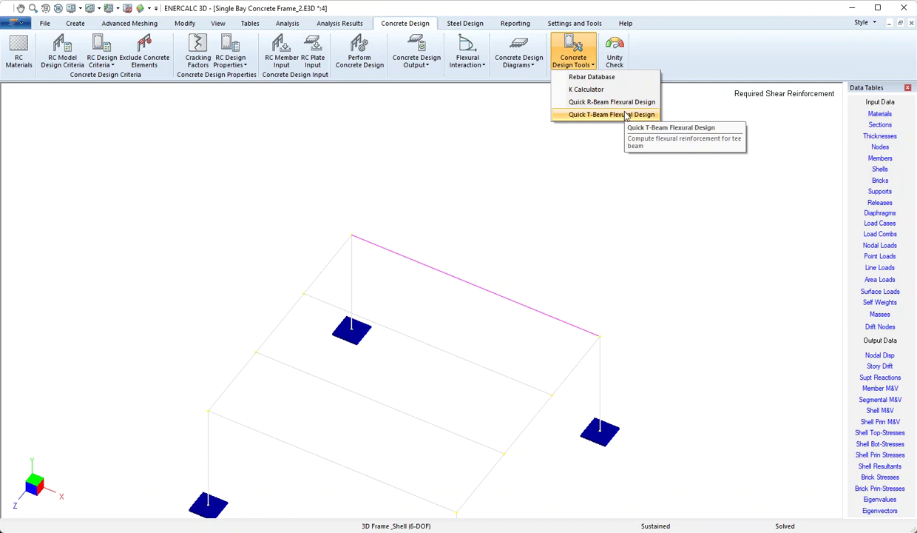
{"action": "left_click", "coordinate": [623, 46]}
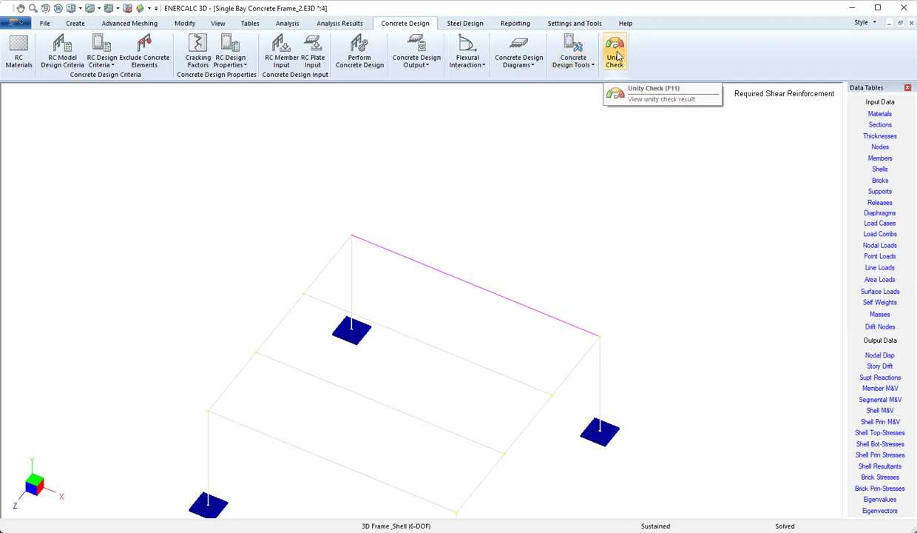
- Toggle the beam's unity check result display on, then off again
{"action": "left_click", "coordinate": [617, 57]}
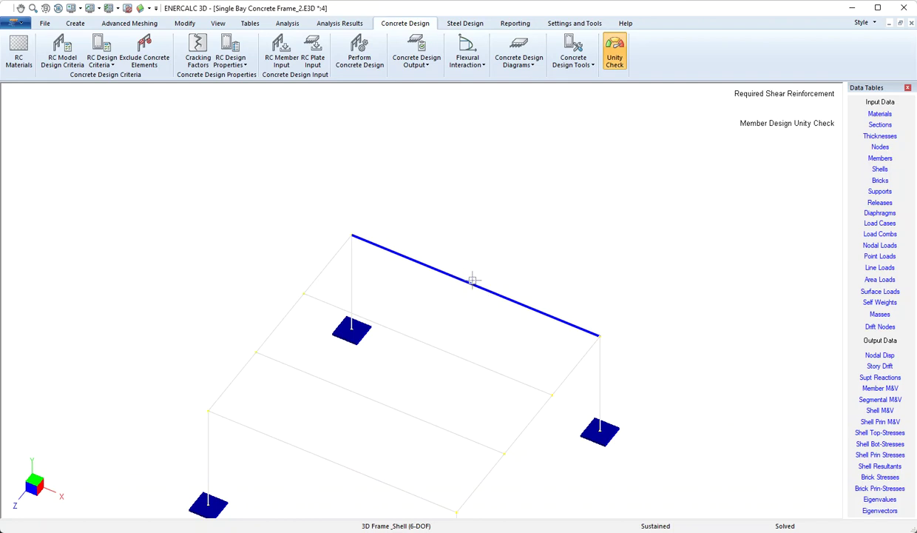
{"action": "left_click", "coordinate": [614, 58]}
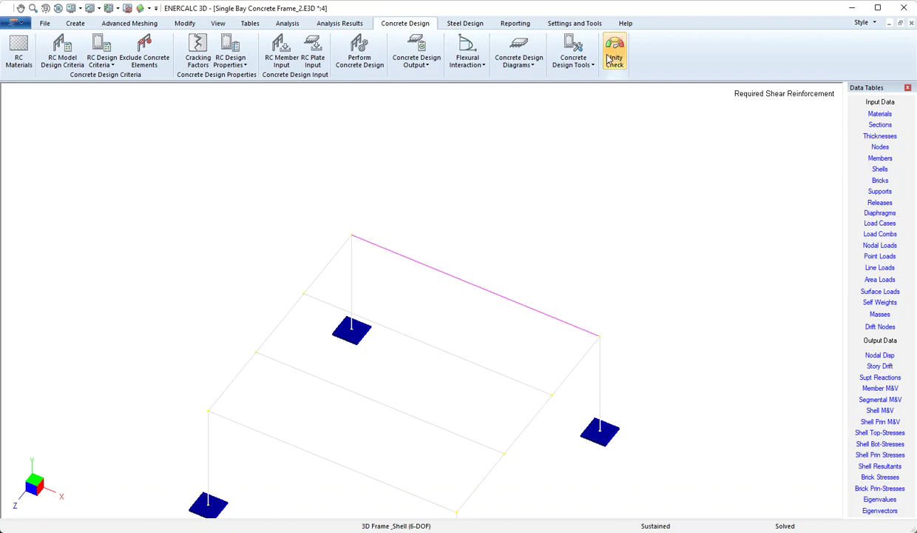
- Open the Print RC Design Report options from the Reporting tab
{"action": "left_click", "coordinate": [516, 25]}
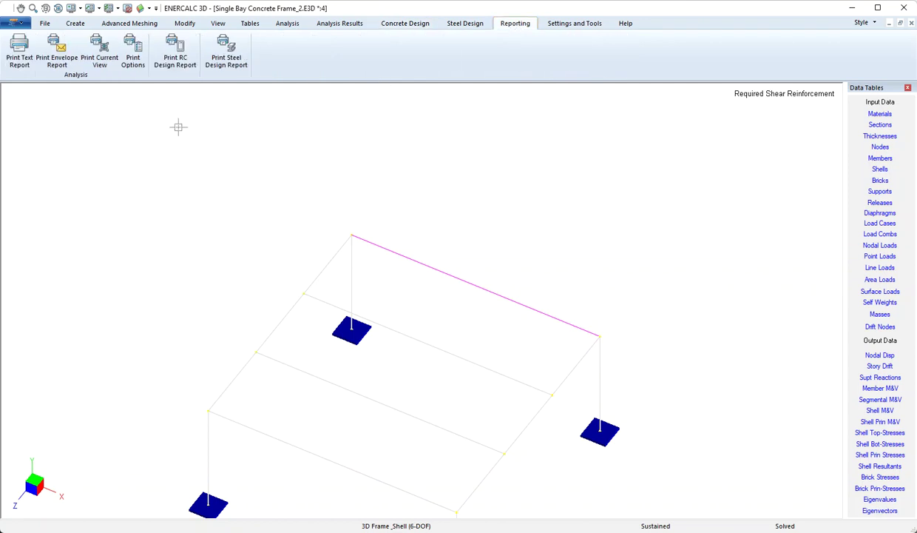
{"action": "left_click", "coordinate": [176, 62]}
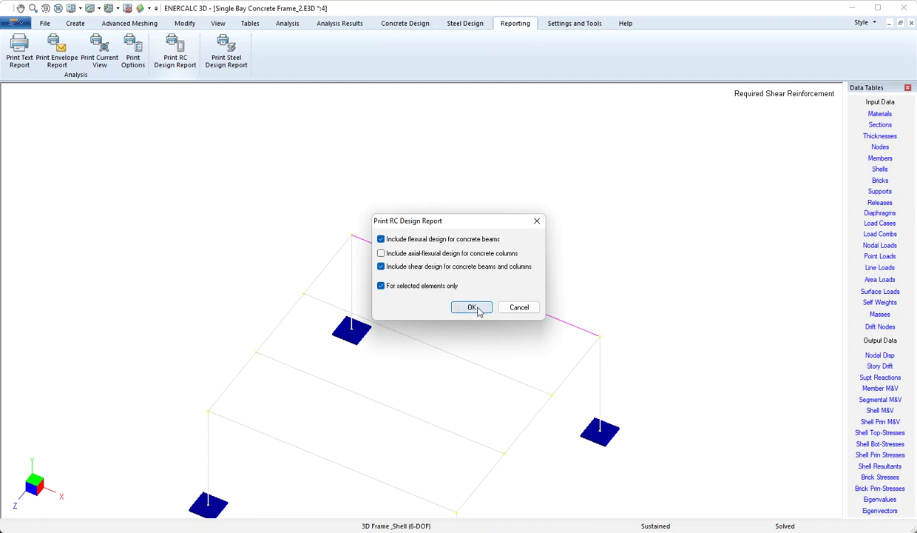
- Preview the RC design report and go to page 2 with the shear envelope and stirrup spacing
{"action": "left_click", "coordinate": [473, 307]}
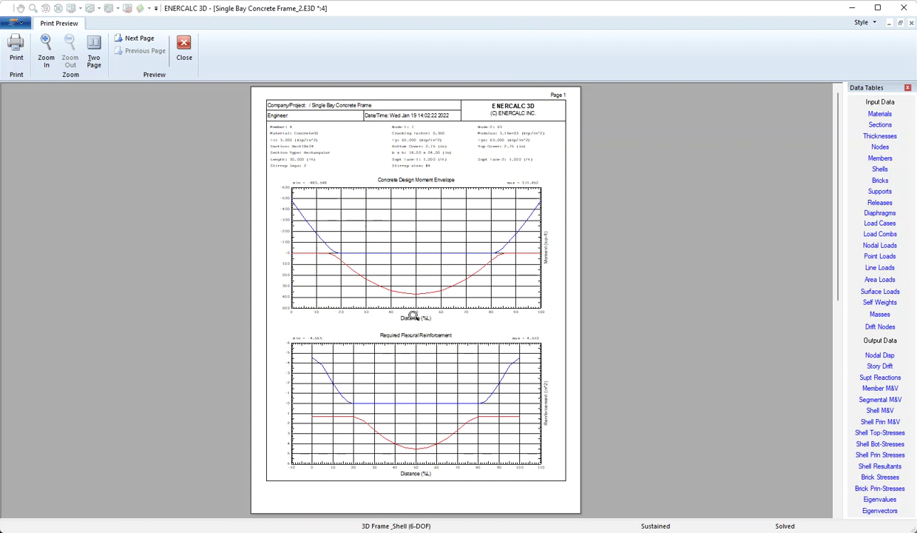
{"action": "left_click", "coordinate": [141, 40]}
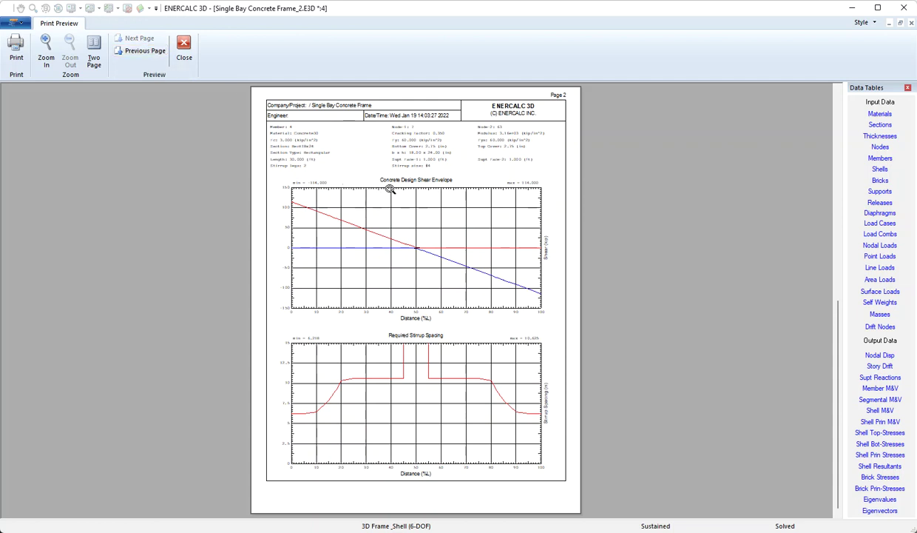